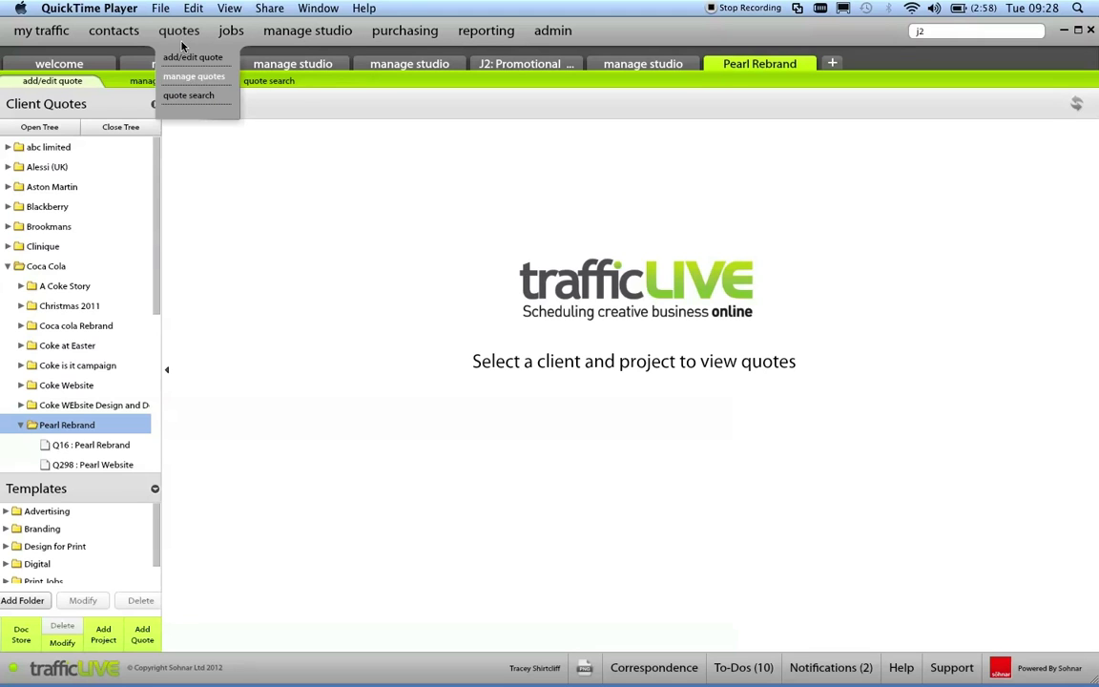
# Step: Open the Pearl Website quote in Coca Cola's Pearl Rebrand project and create a job from it
pyautogui.moveTo(240, 38)
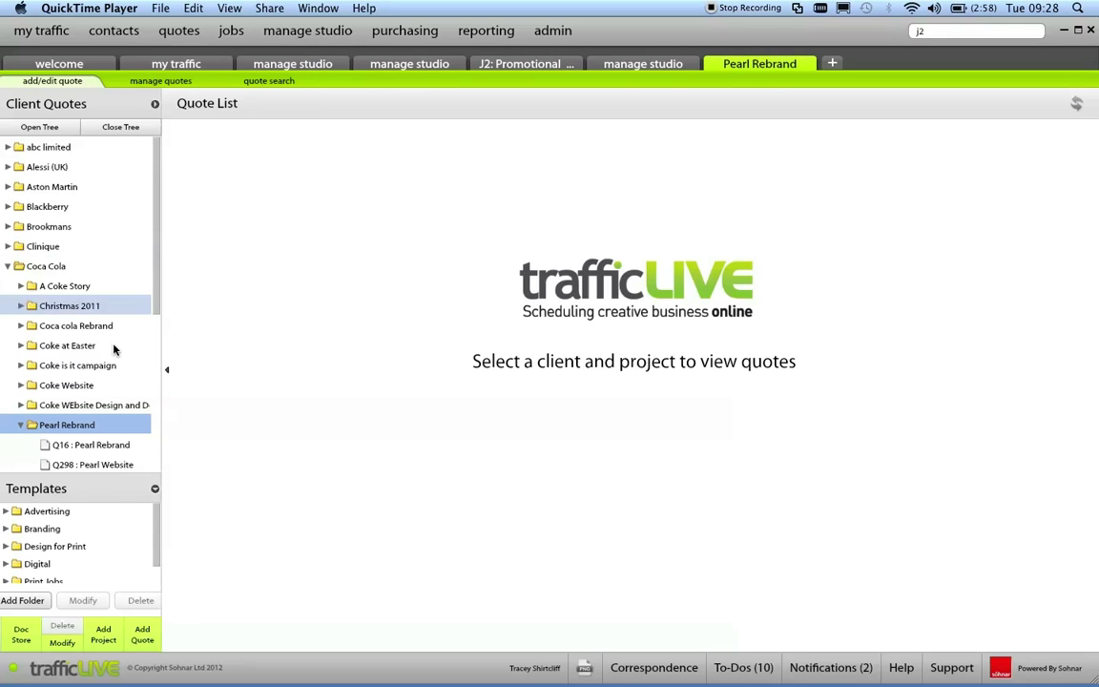
pyautogui.click(105, 465)
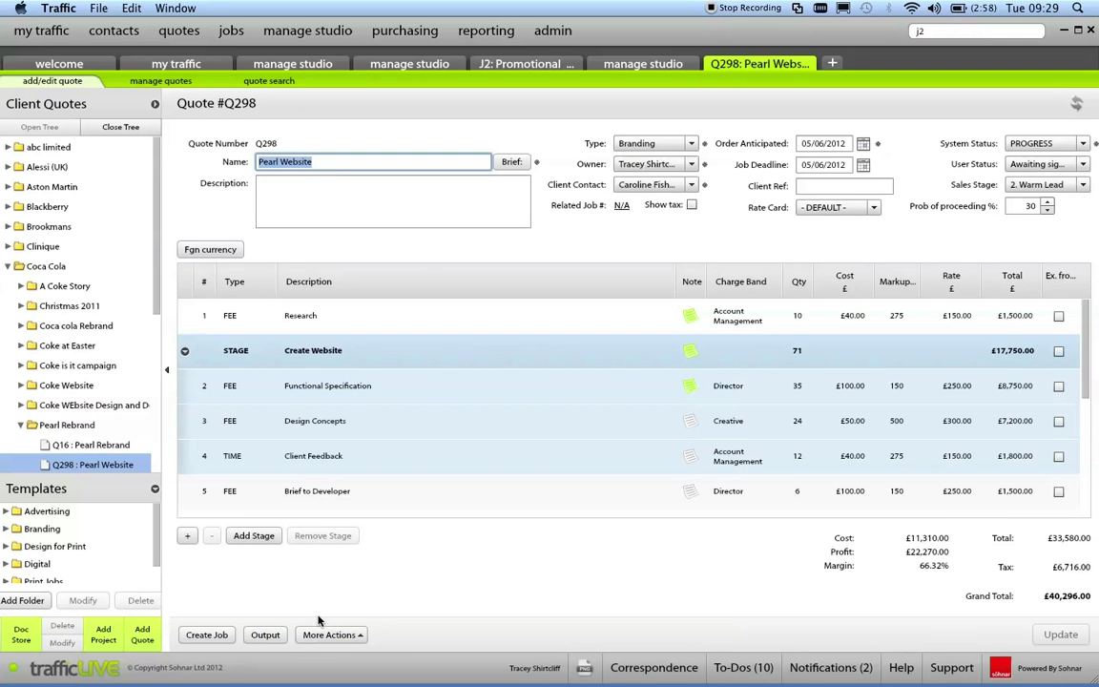
pyautogui.click(221, 640)
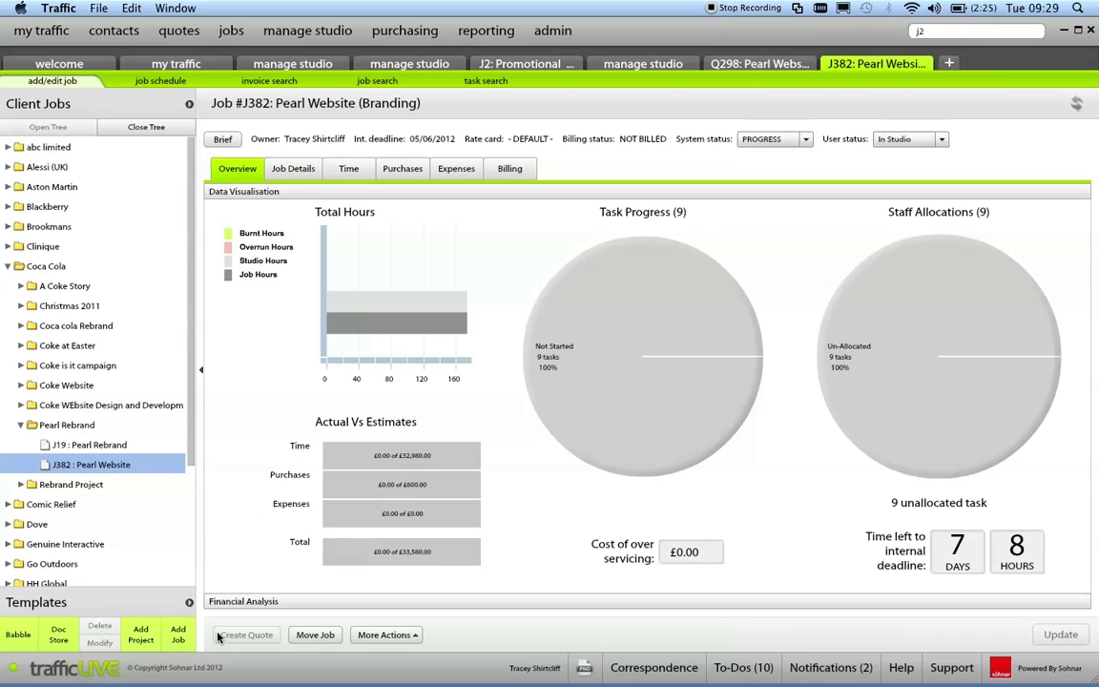
# Step: Review the new job's time, purchase and expense sections, ending on the time lines
pyautogui.click(350, 169)
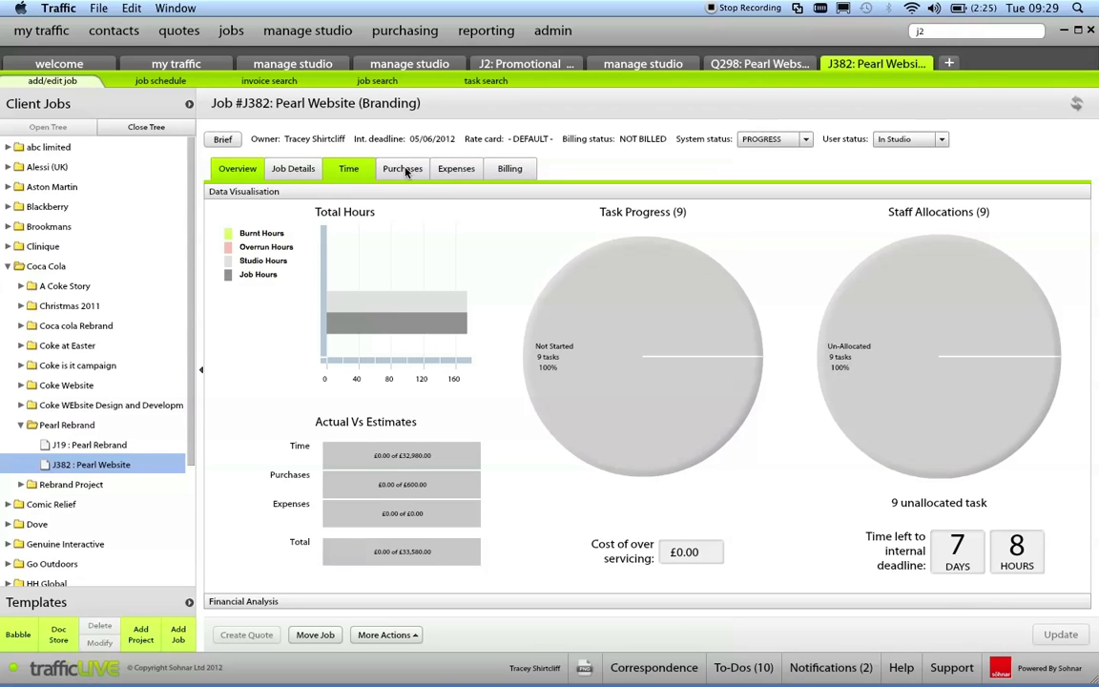
pyautogui.click(405, 170)
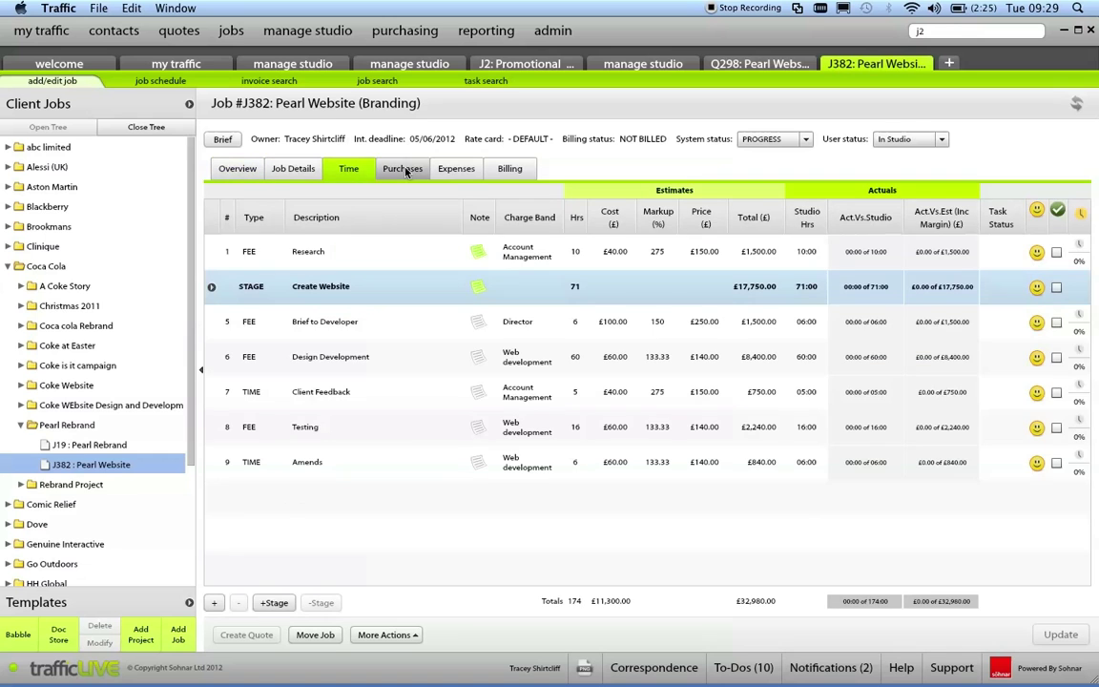
pyautogui.click(461, 171)
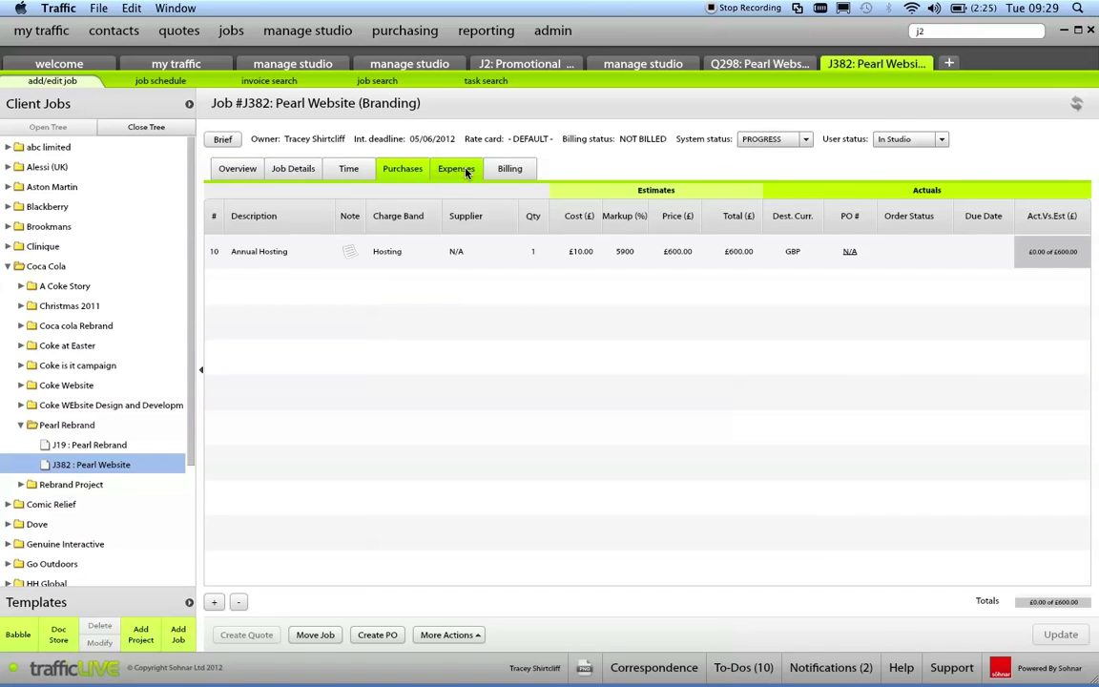
pyautogui.click(384, 171)
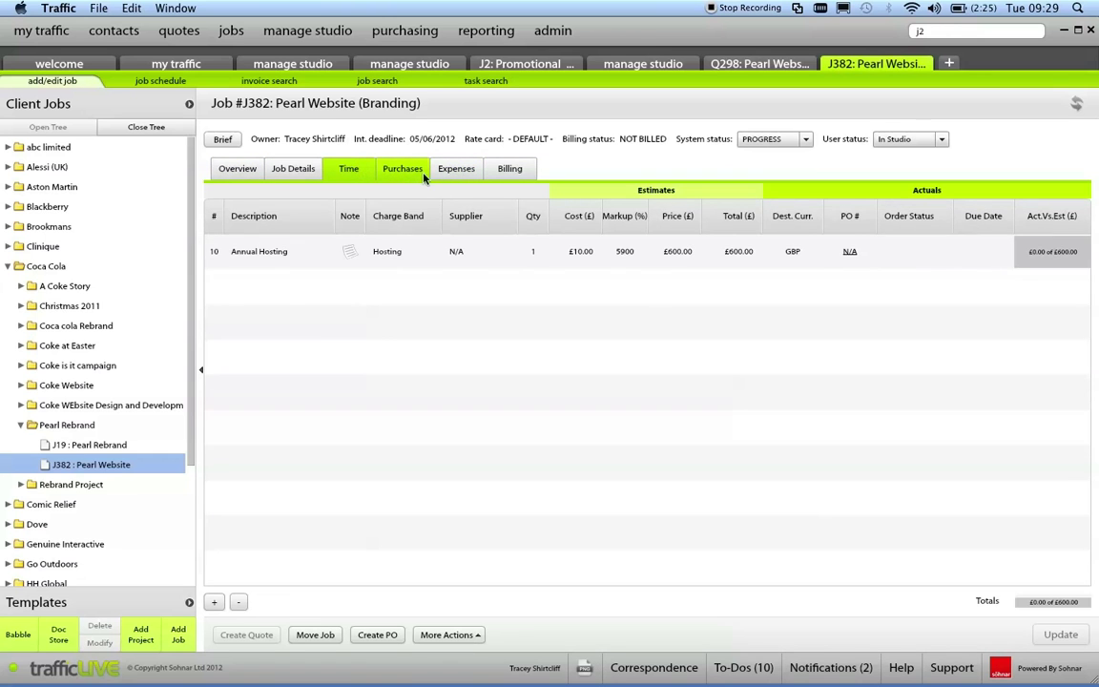
pyautogui.click(355, 172)
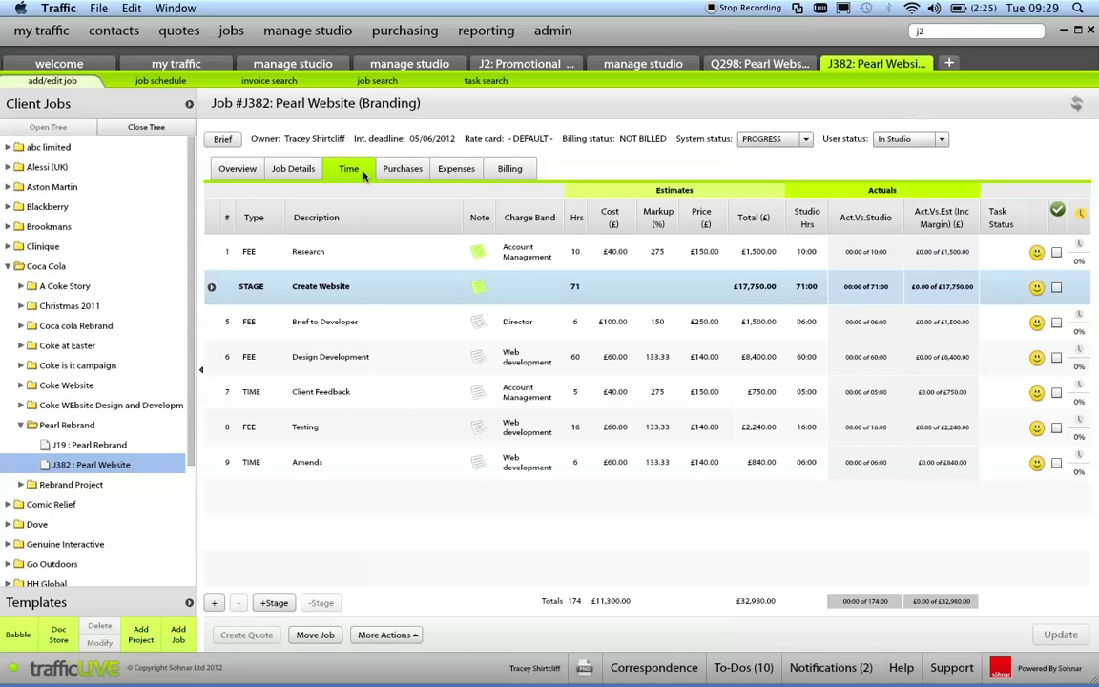
# Step: Add a line of type MILESTONE described as "Go live with the site" below the Amends task
pyautogui.doubleClick(322, 493)
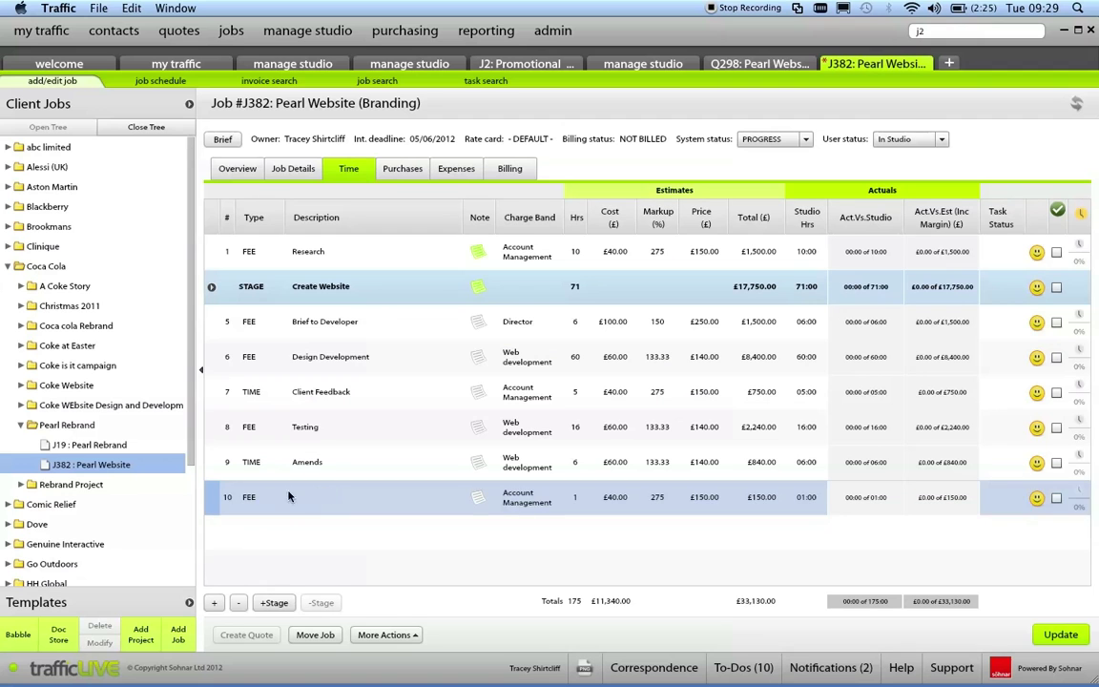
pyautogui.click(274, 498)
pyautogui.click(274, 498)
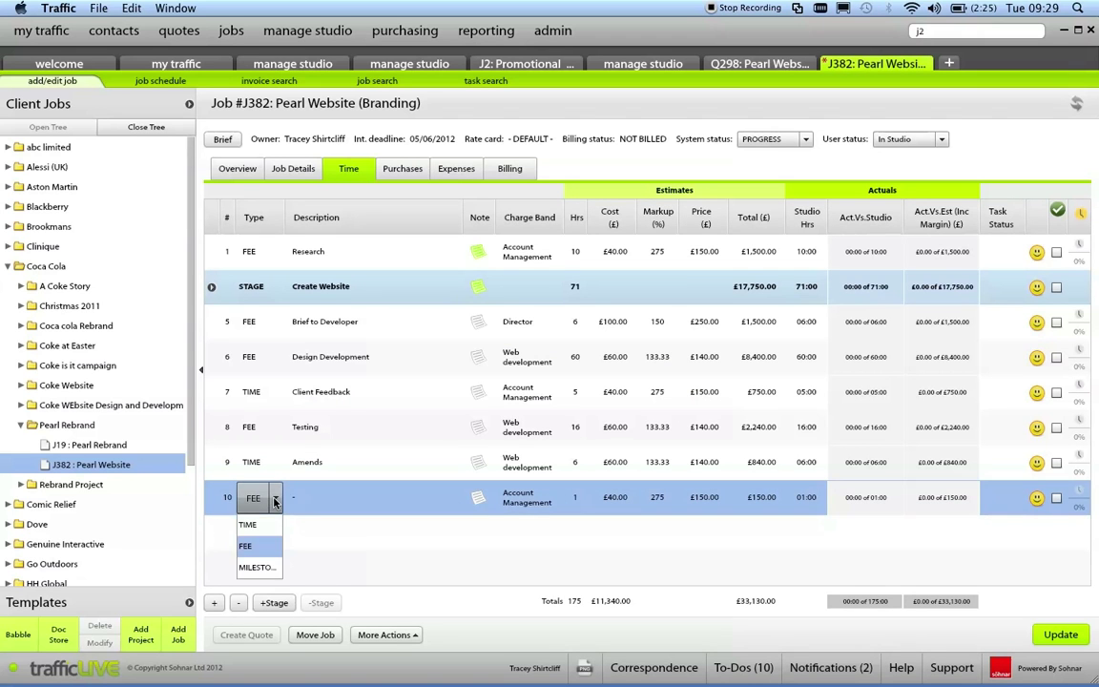
pyautogui.click(258, 568)
pyautogui.click(336, 502)
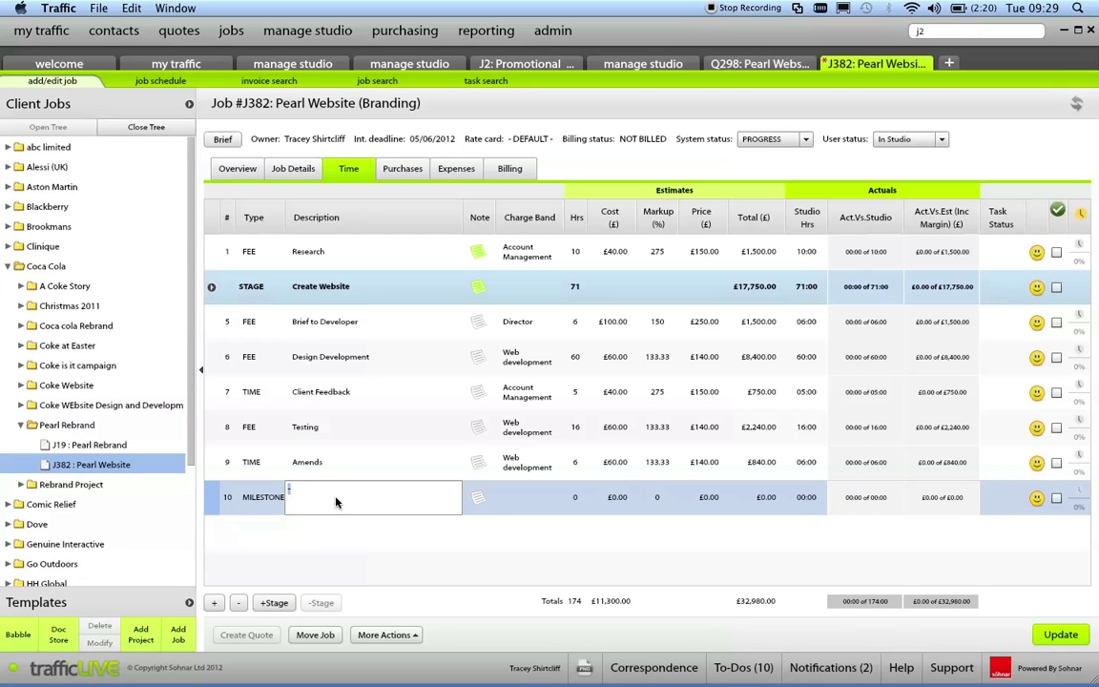
pyautogui.write('Go live with the site')
pyautogui.click(374, 539)
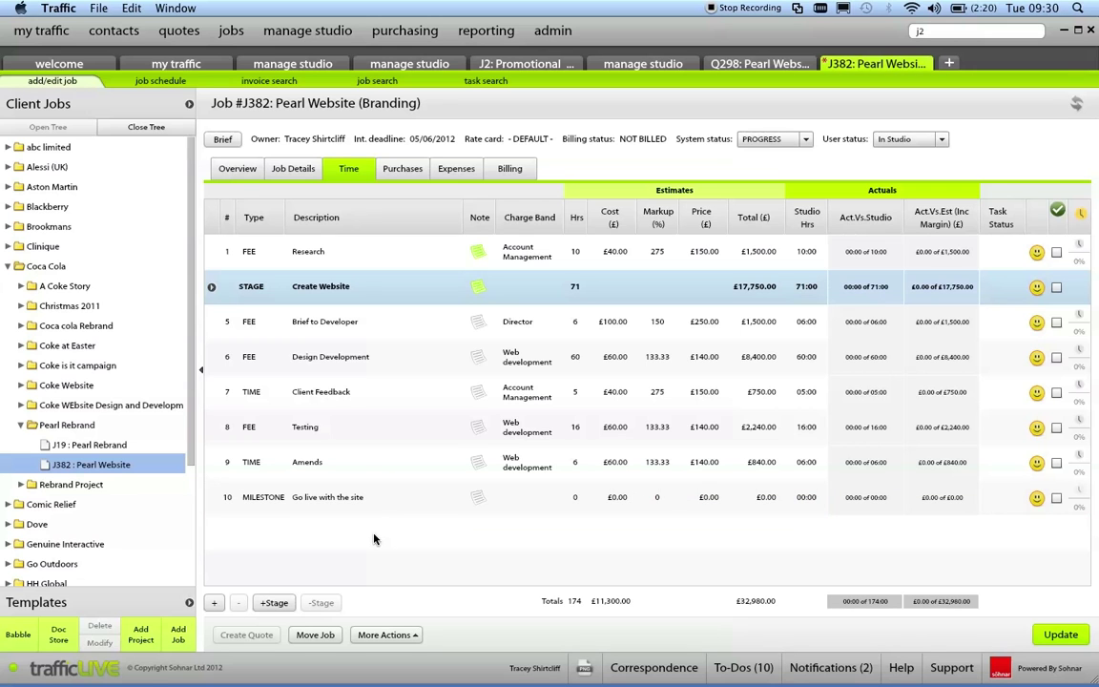
# Step: Add a second milestone line described as "Sign off the brief" at the end of the job's time list
pyautogui.click(287, 535)
pyautogui.click(282, 532)
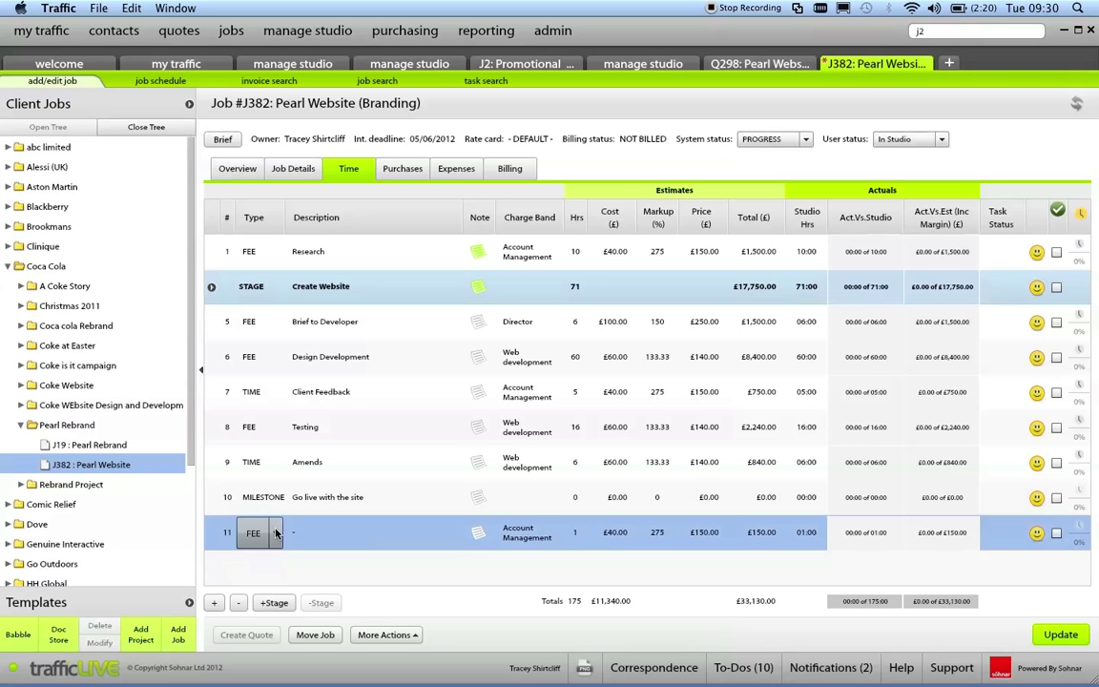
pyautogui.click(277, 533)
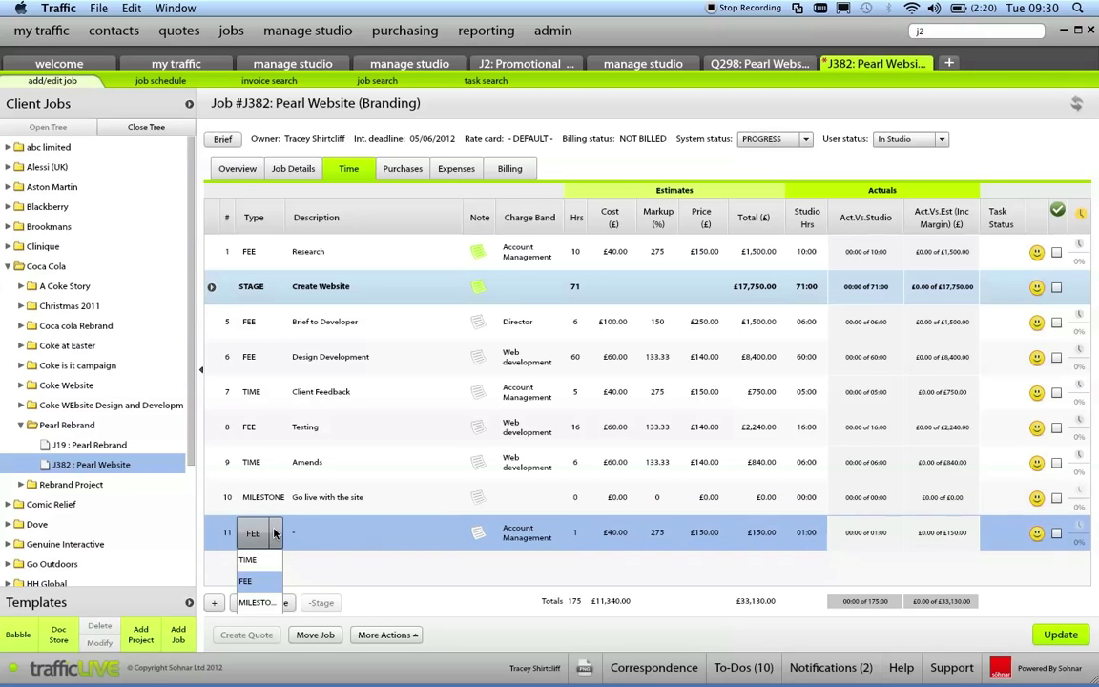
pyautogui.press('Return')
pyautogui.click(344, 531)
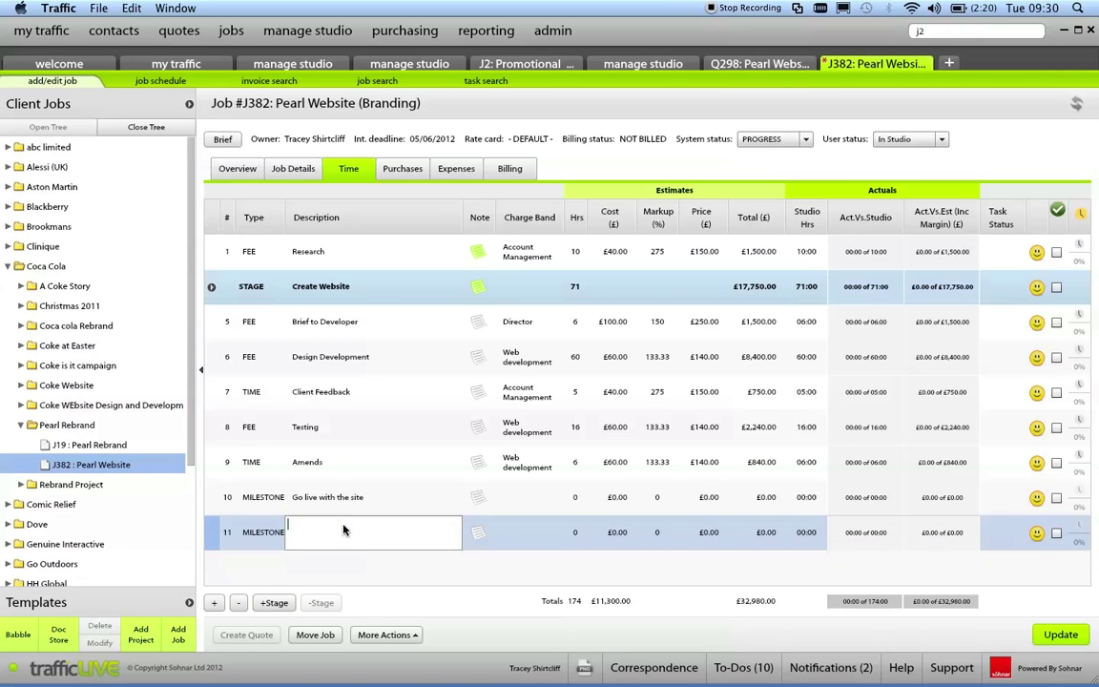
pyautogui.write('Sign off the brief')
pyautogui.press('Return')
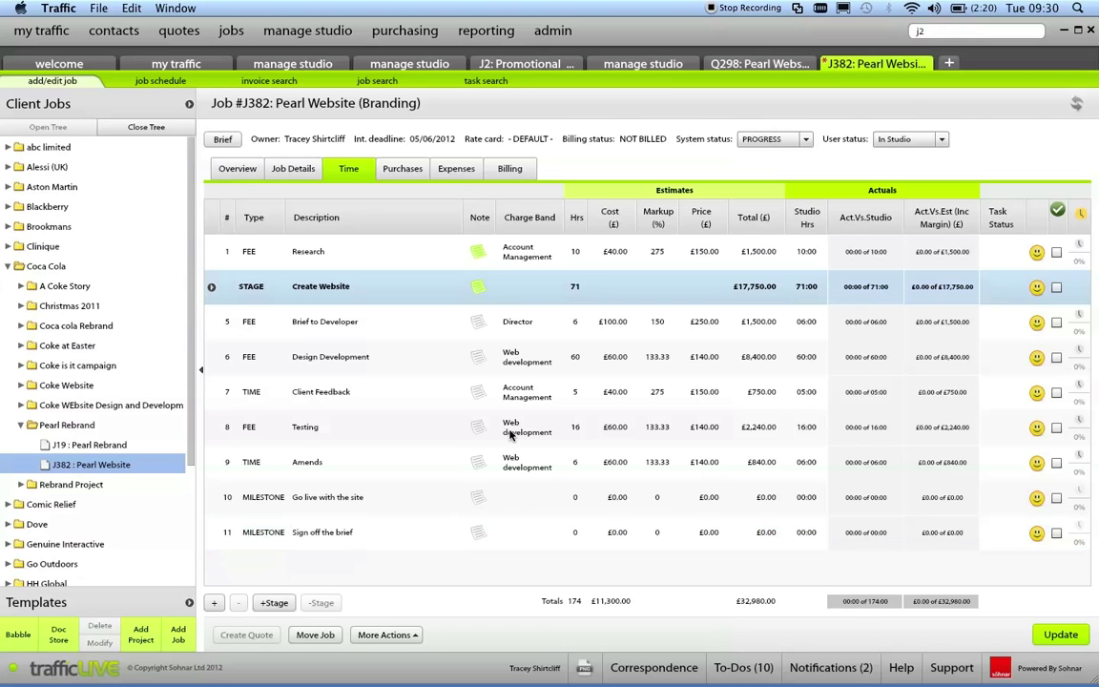
# Step: Move the "Sign off the brief" milestone between Brief to Developer and Design Development, and save the job
pyautogui.click(503, 367)
pyautogui.moveTo(363, 545); pyautogui.dragTo(376, 356)
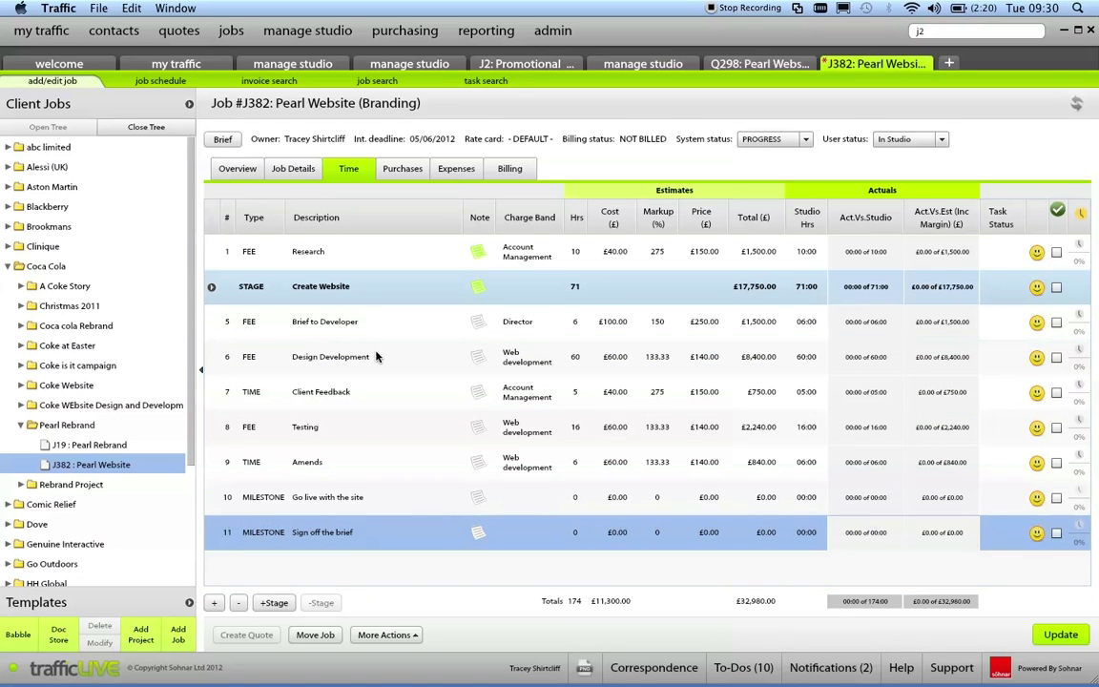
pyautogui.click(400, 392)
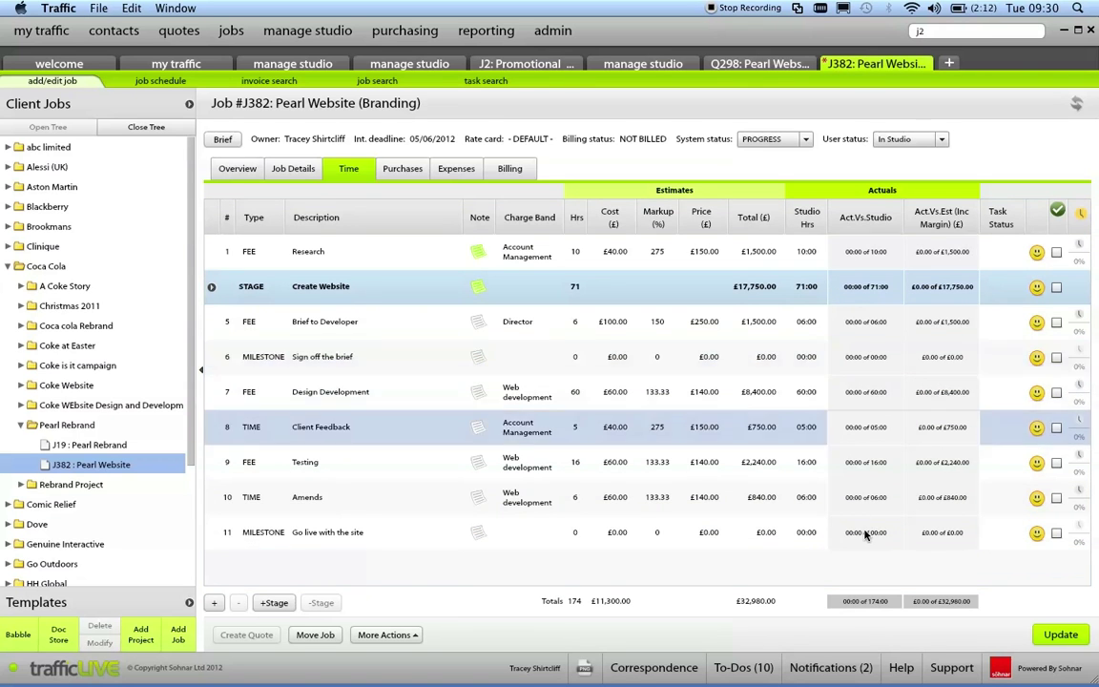
pyautogui.click(596, 256)
pyautogui.click(571, 508)
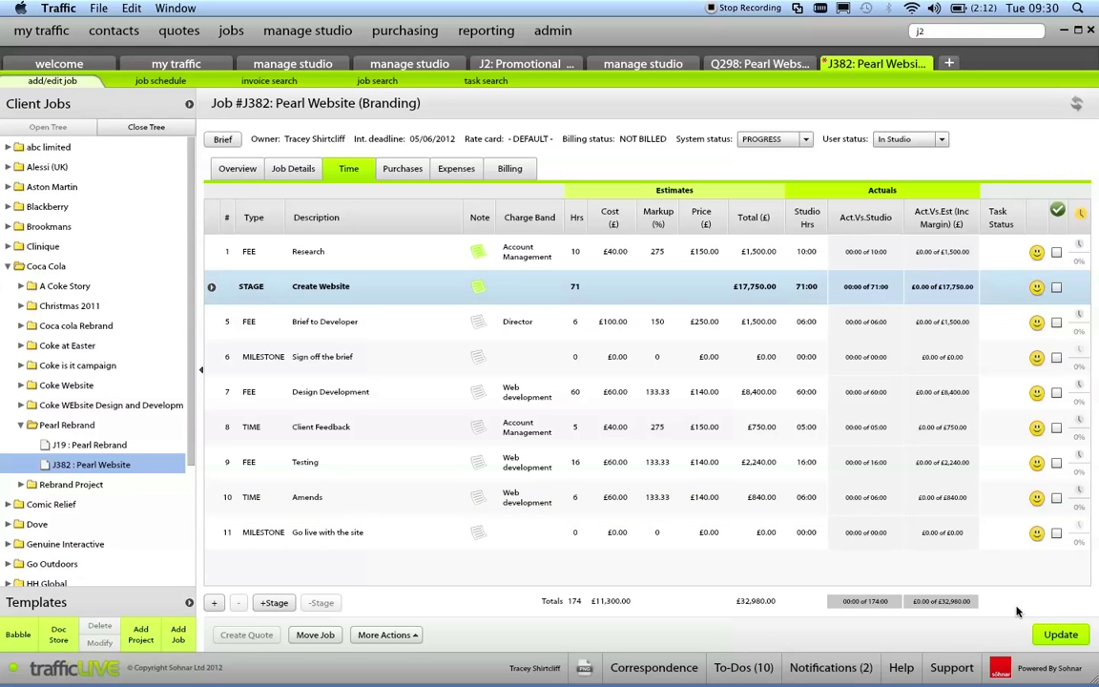
pyautogui.click(1063, 634)
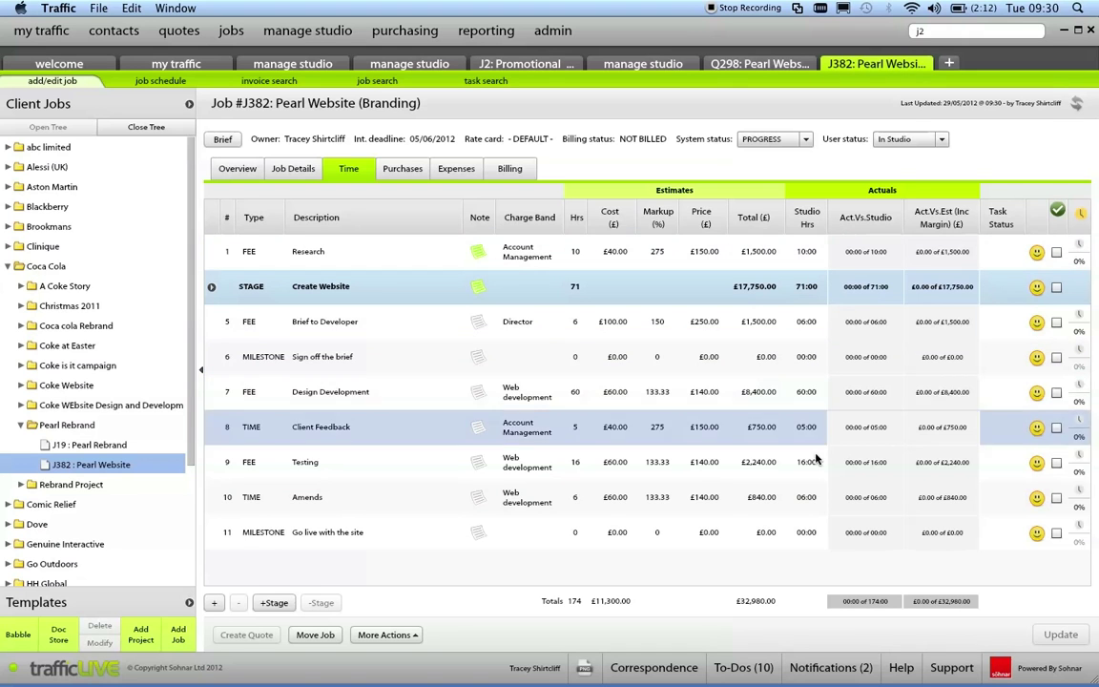
# Step: Set the studio hours of the Research task to 8.00 and save the job
pyautogui.click(806, 250)
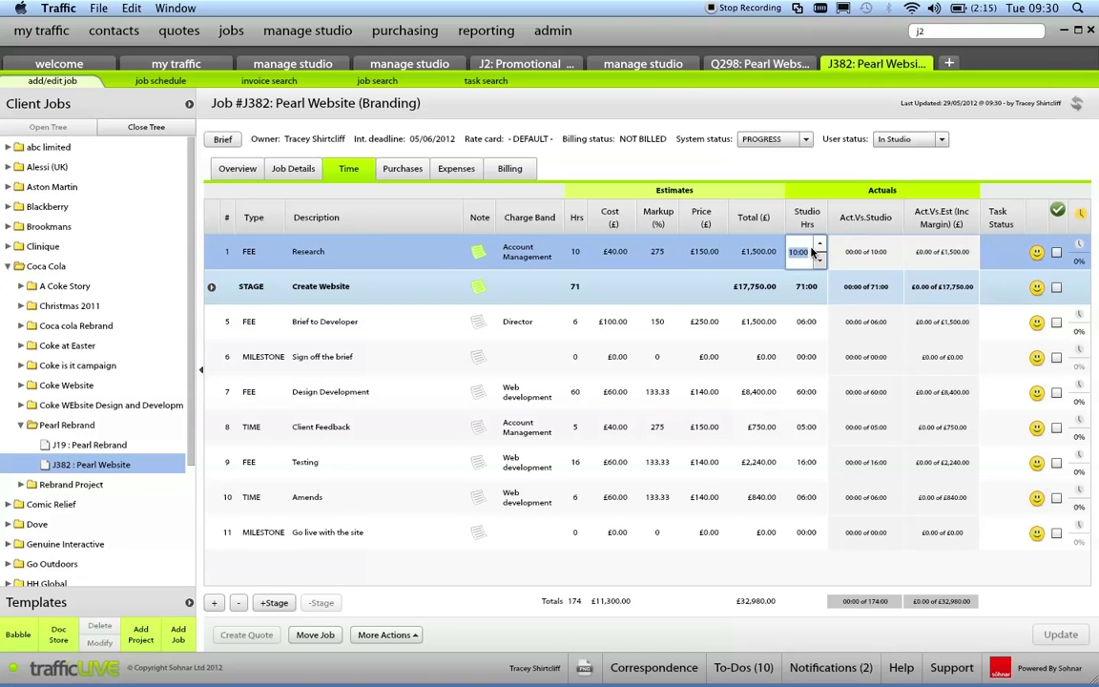
pyautogui.write('8.00')
pyautogui.press('Return')
pyautogui.click(1059, 634)
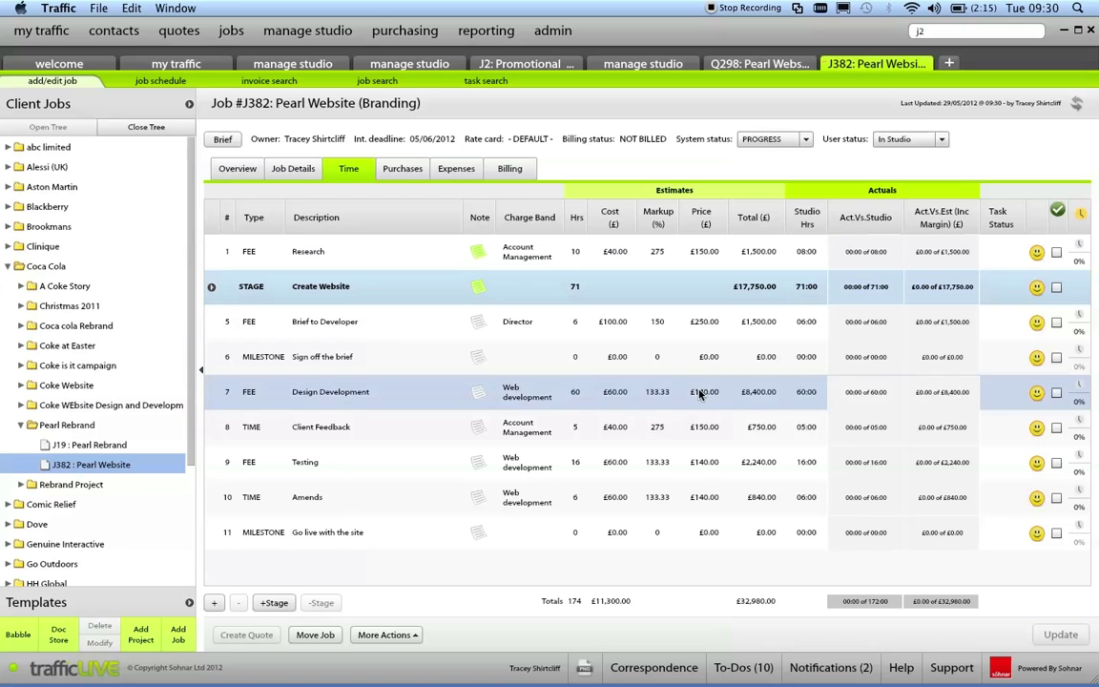
# Step: Auto-schedule the Pearl Website job's tasks against its existing deadline in the job schedule
pyautogui.click(171, 83)
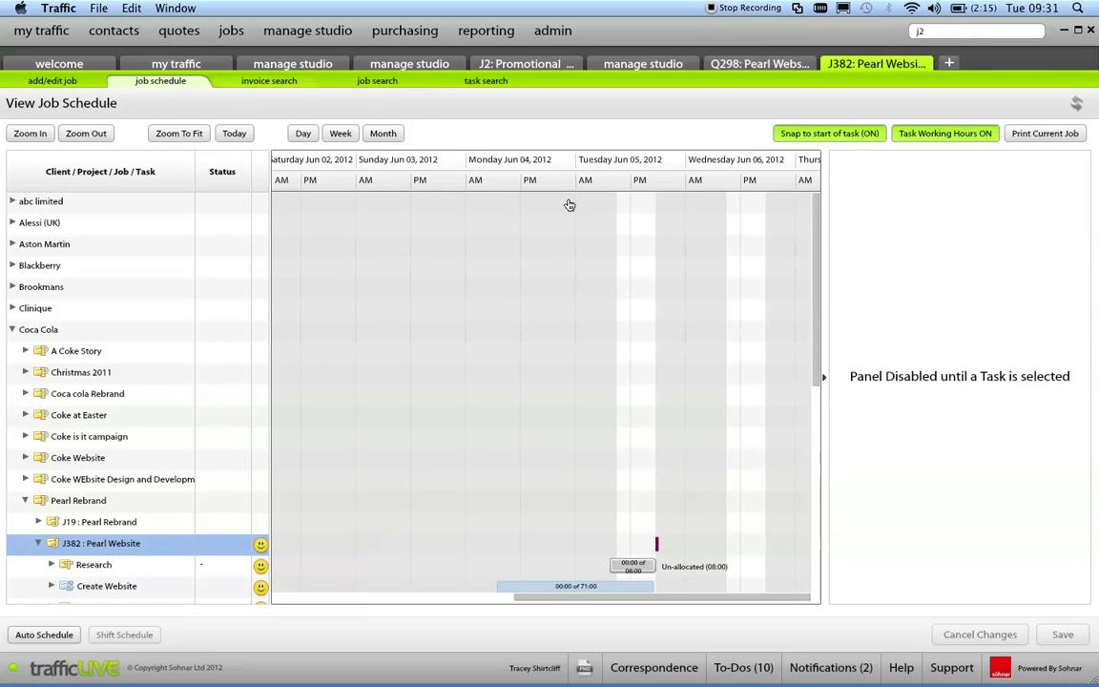
pyautogui.moveTo(817, 350); pyautogui.dragTo(808, 476)
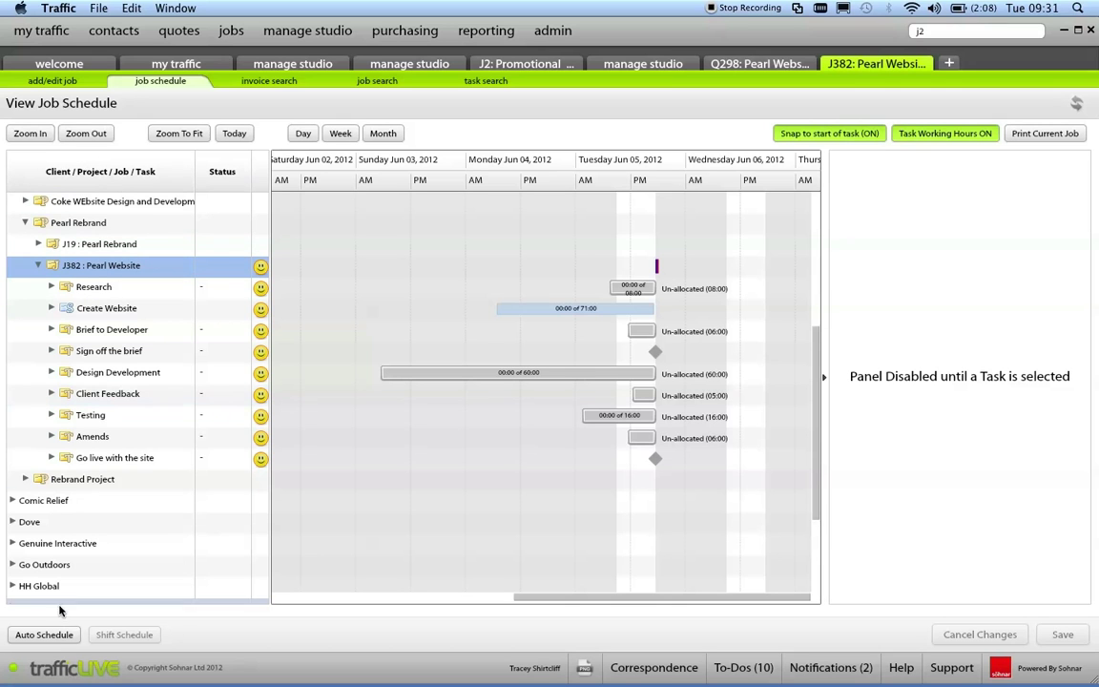
pyautogui.click(48, 635)
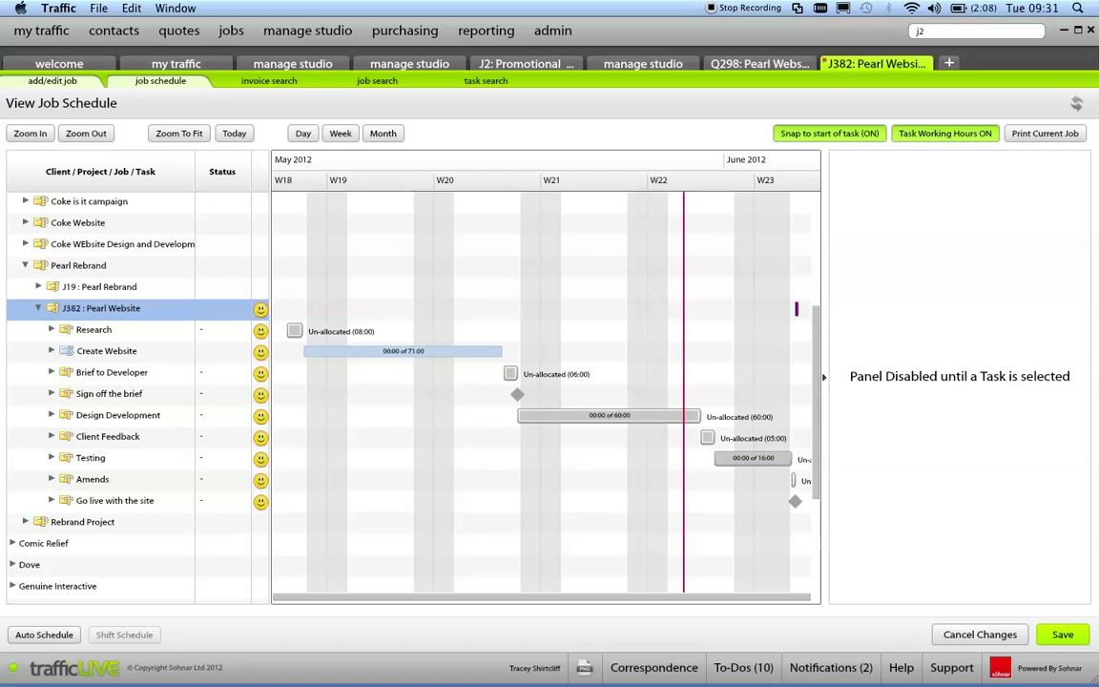
# Step: Set the job's external deadline to 28/06/2012 and its internal deadline to 26/06/2012, and save the job details
pyautogui.click(57, 81)
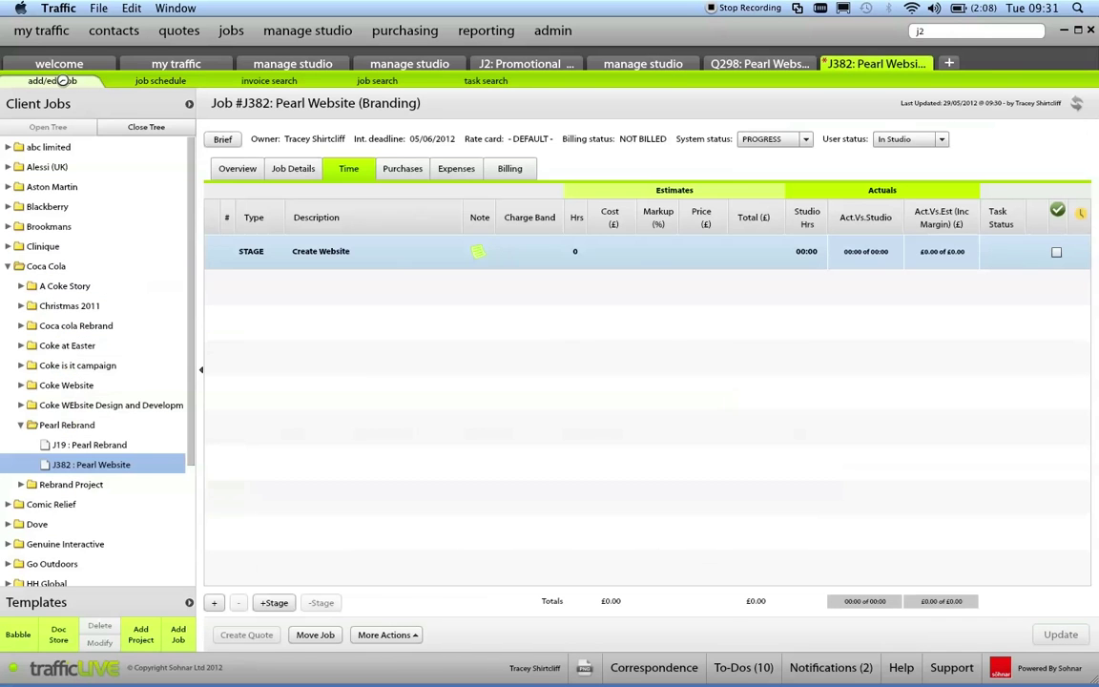
pyautogui.click(299, 171)
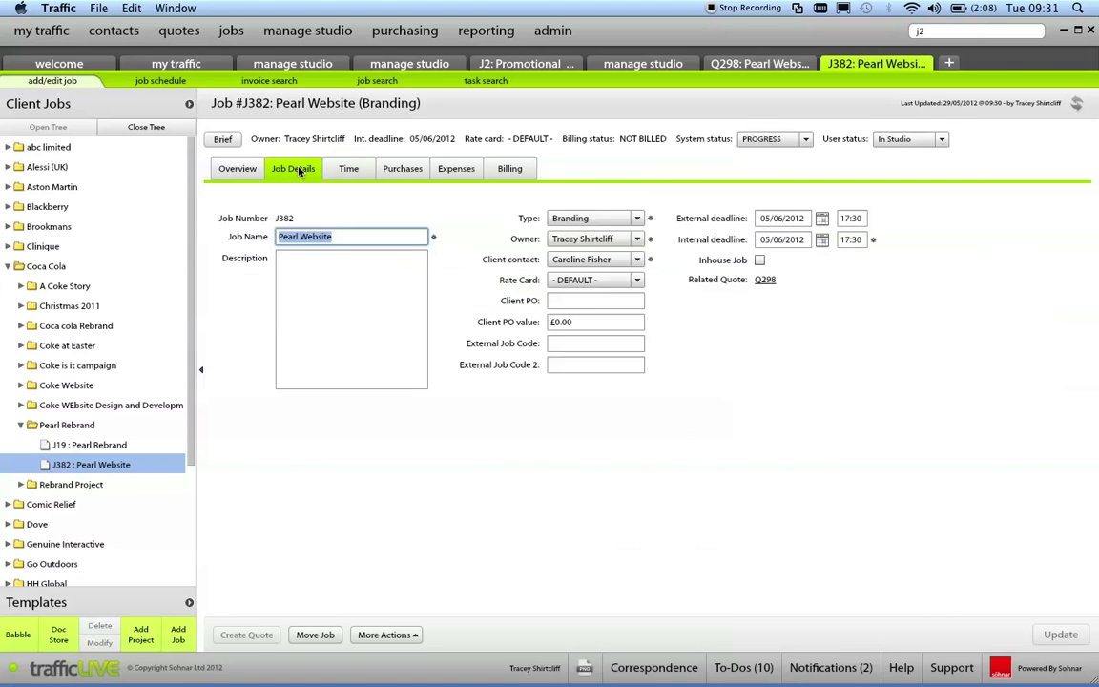
pyautogui.click(822, 220)
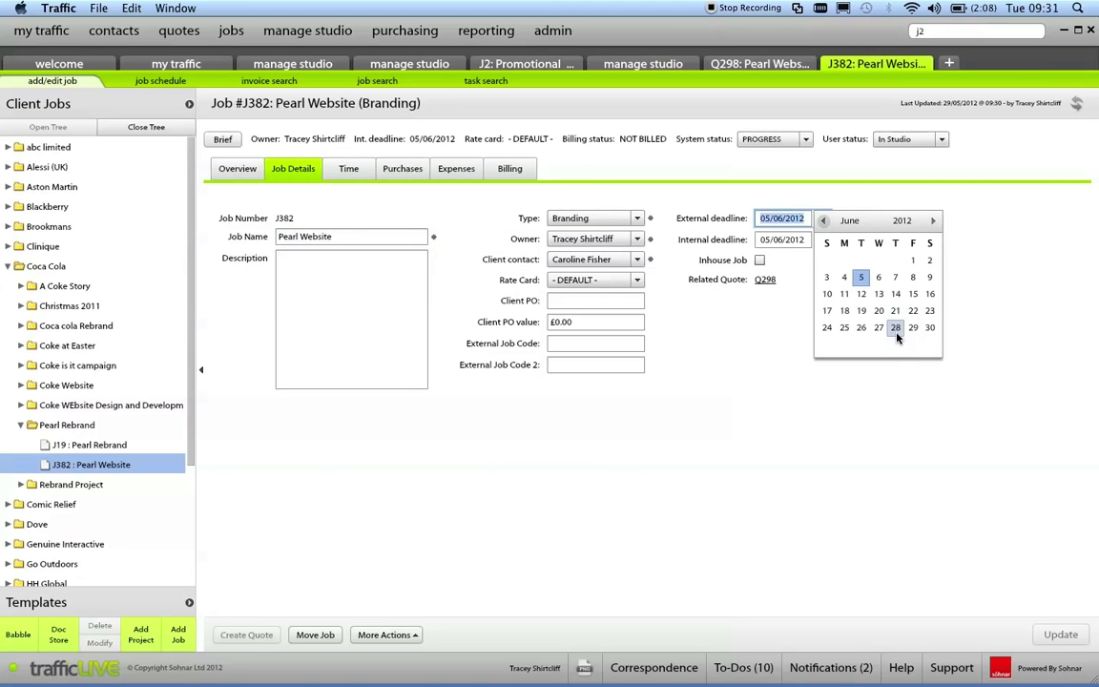
pyautogui.click(896, 328)
pyautogui.click(822, 240)
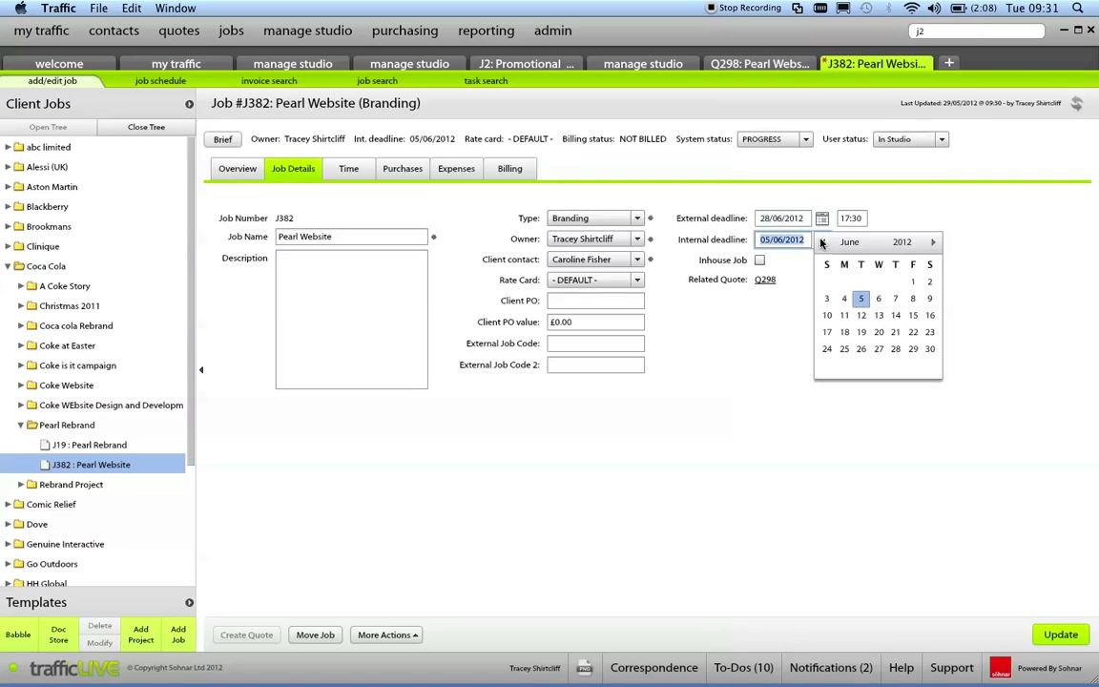
pyautogui.click(857, 351)
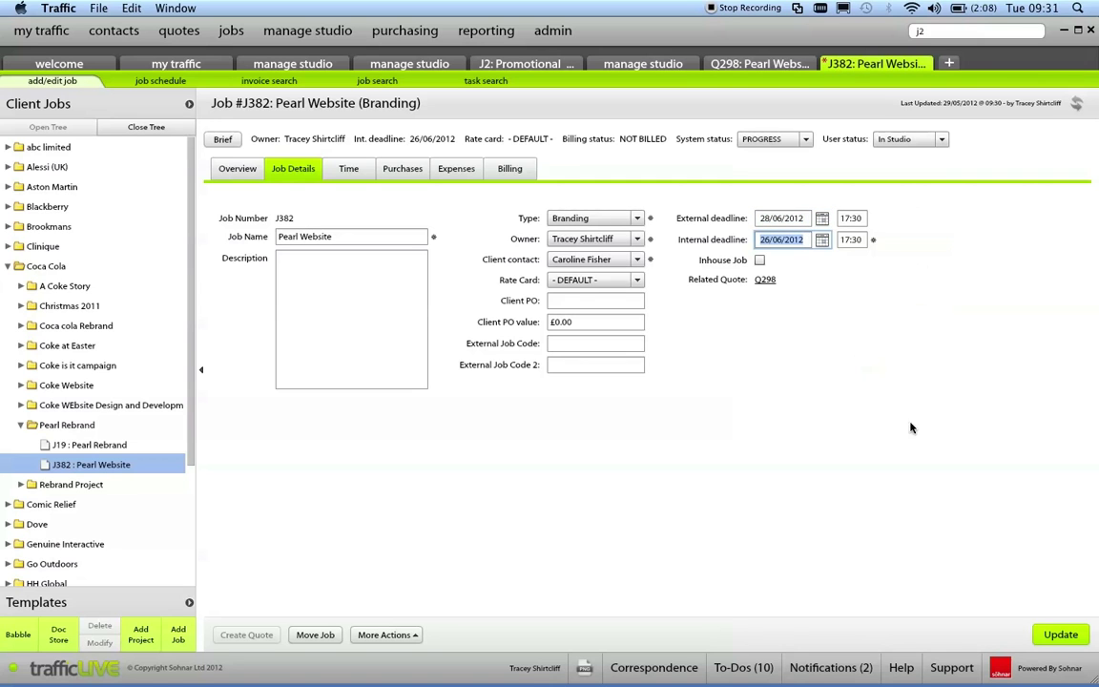
pyautogui.click(1060, 635)
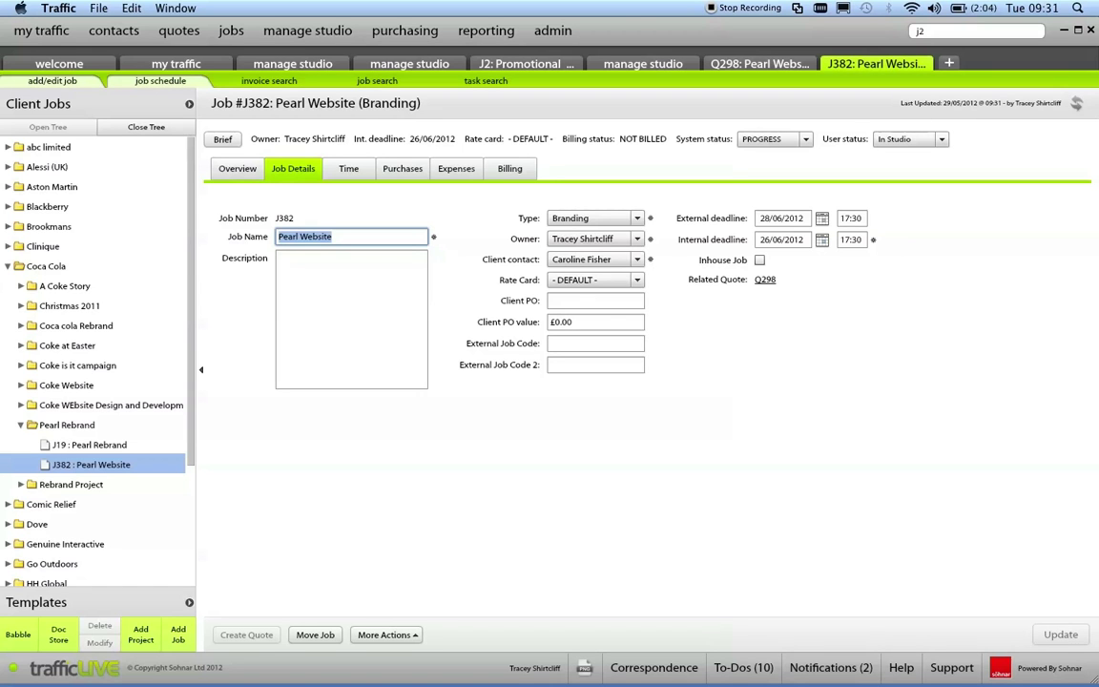
# Step: Auto-schedule the Pearl Website job against the new deadlines and select its Create Website stage in the schedule
pyautogui.click(160, 80)
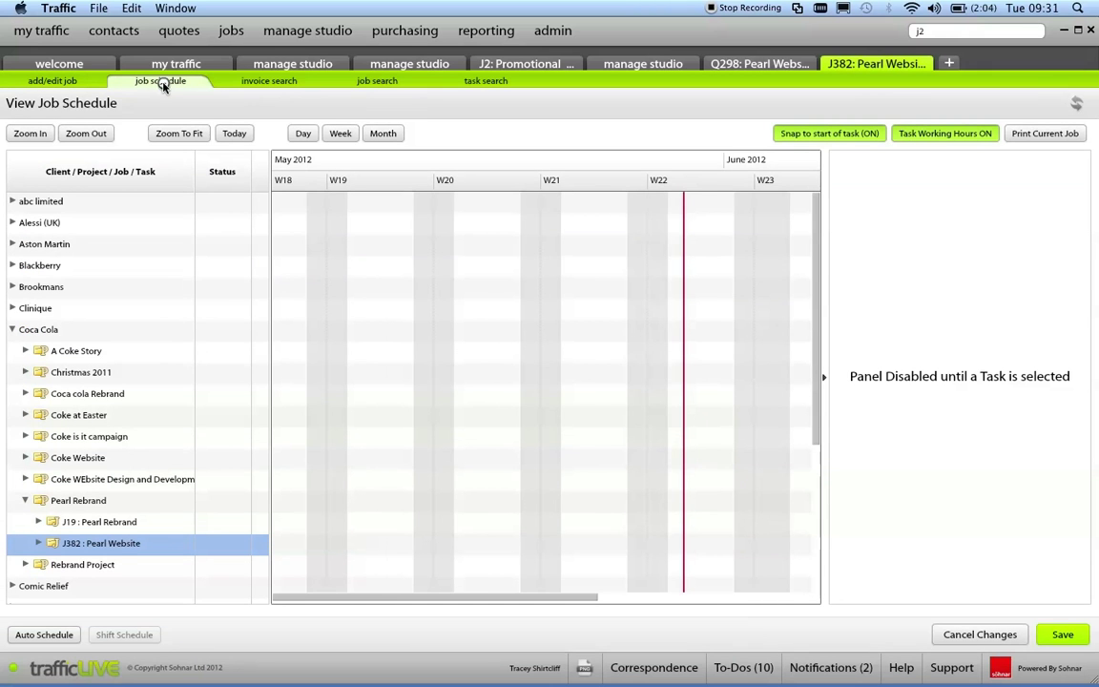
pyautogui.click(44, 635)
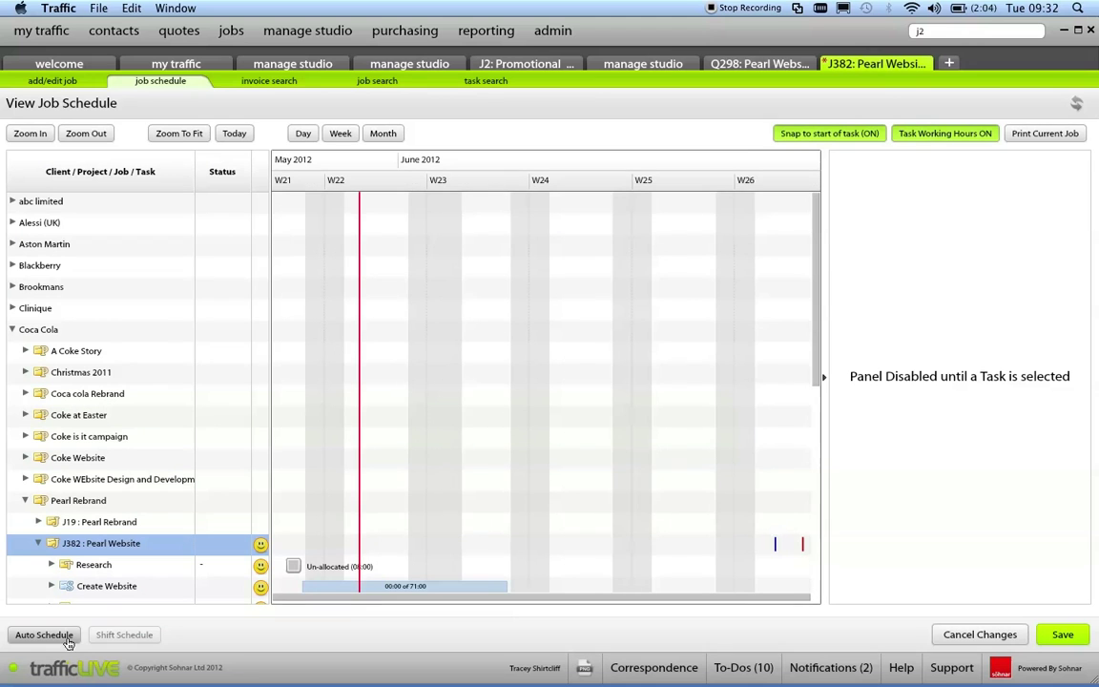
pyautogui.moveTo(817, 376); pyautogui.dragTo(834, 486)
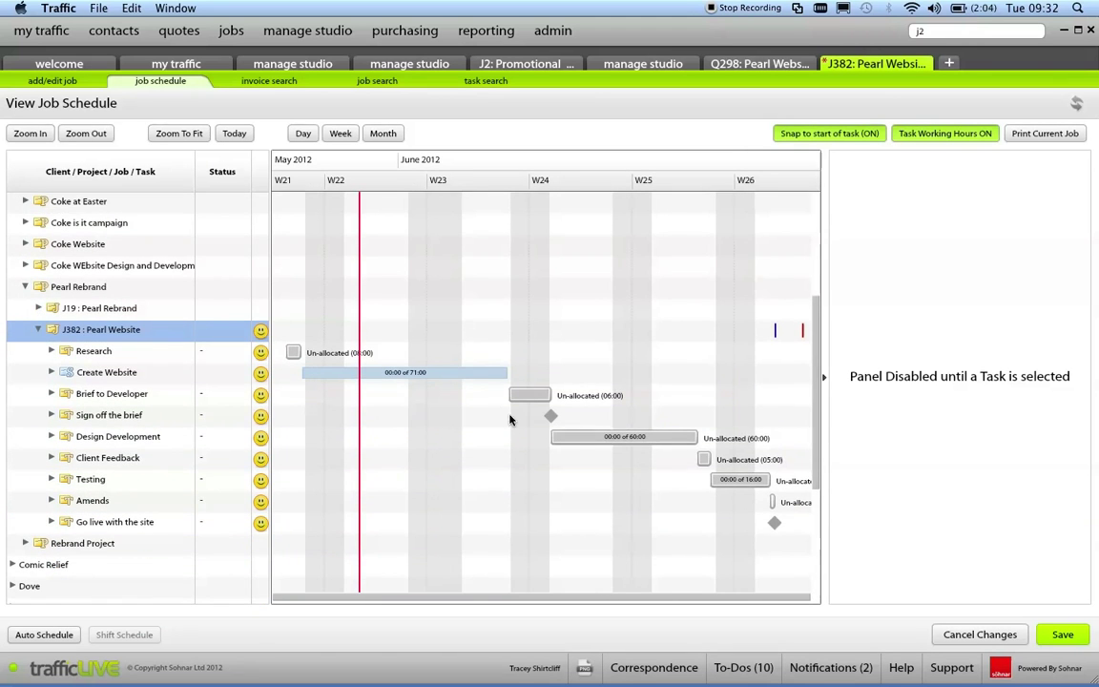
pyautogui.click(182, 372)
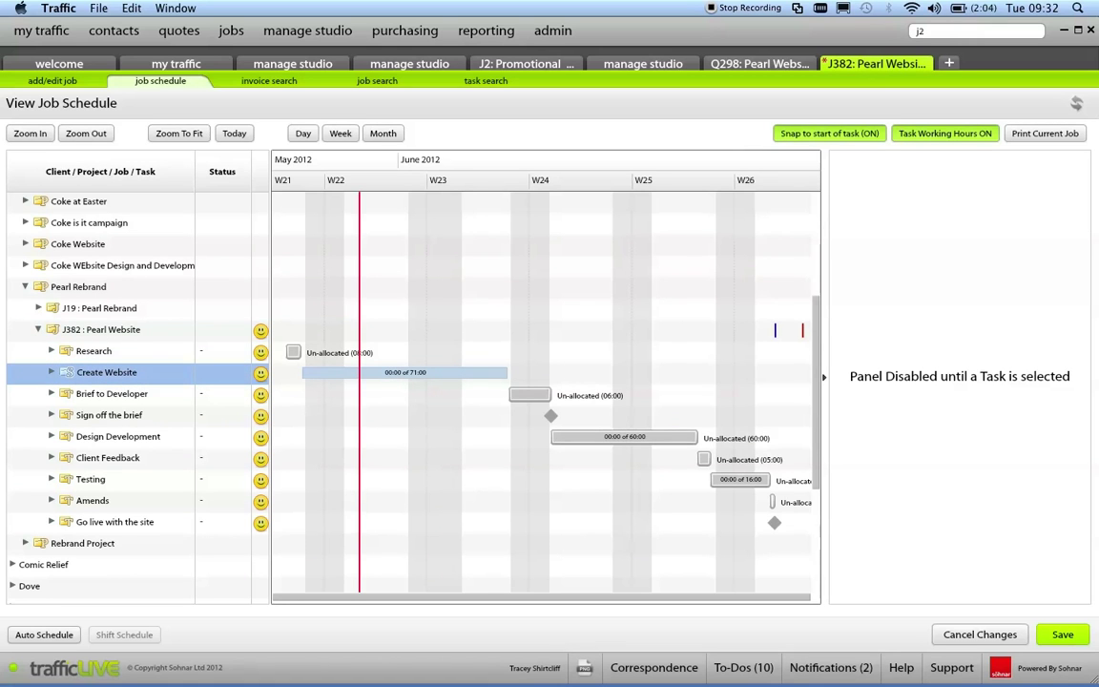
# Step: Move the Research task to start on 05/06/2012, align the start of Functional Specification under Create Website with it, and save
pyautogui.moveTo(293, 352); pyautogui.dragTo(468, 352)
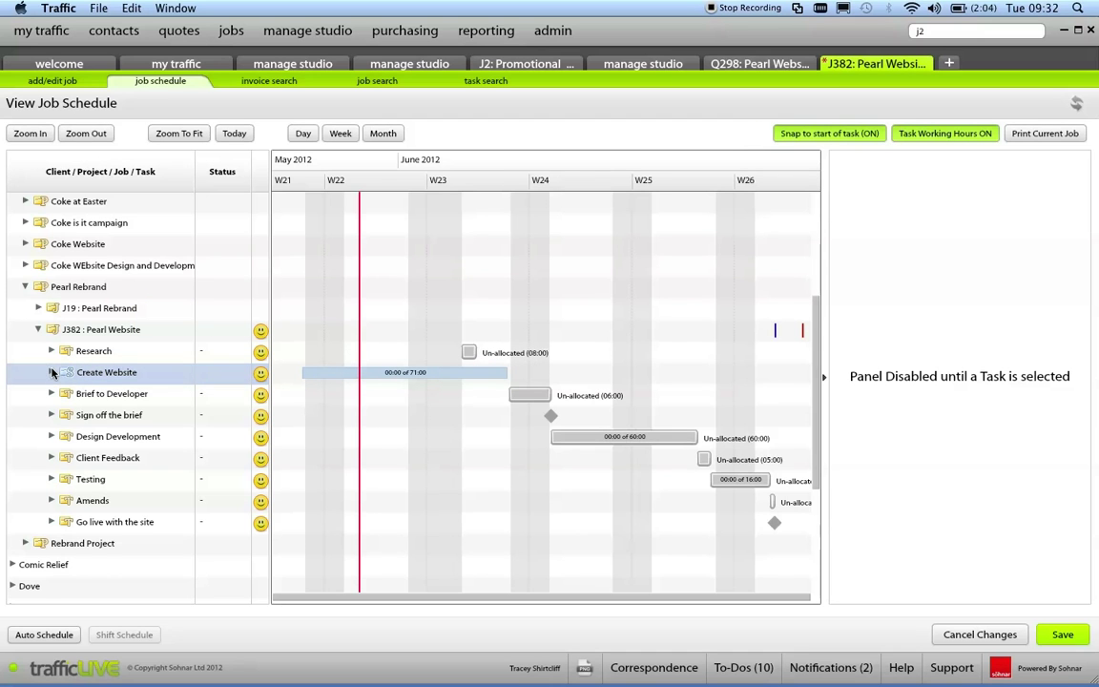
pyautogui.click(51, 372)
pyautogui.moveTo(341, 398); pyautogui.dragTo(551, 416)
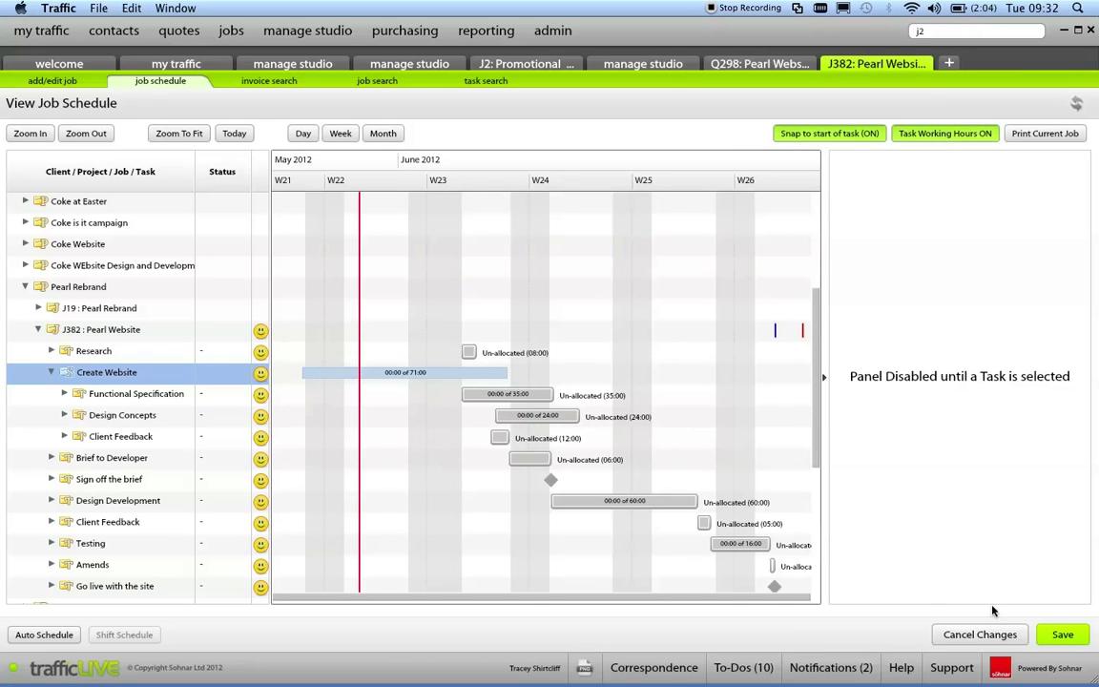
pyautogui.click(1063, 634)
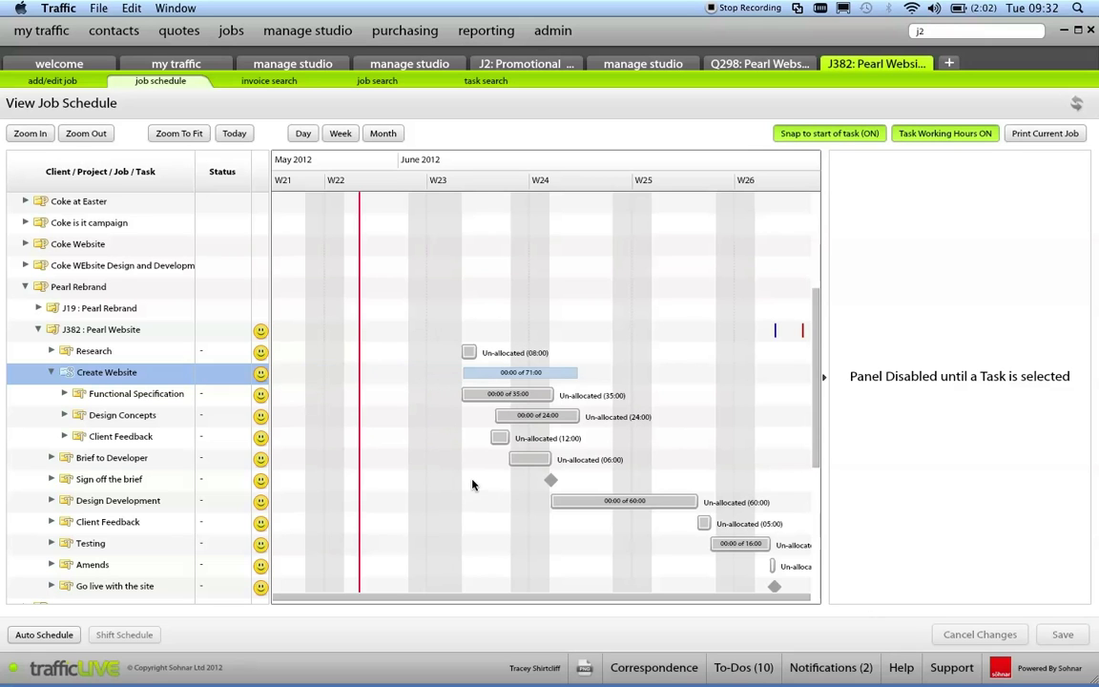
# Step: Allocate the Research task's 08:00 hours to the least-booked suitable account manager and expand the task's allocation
pyautogui.click(131, 352)
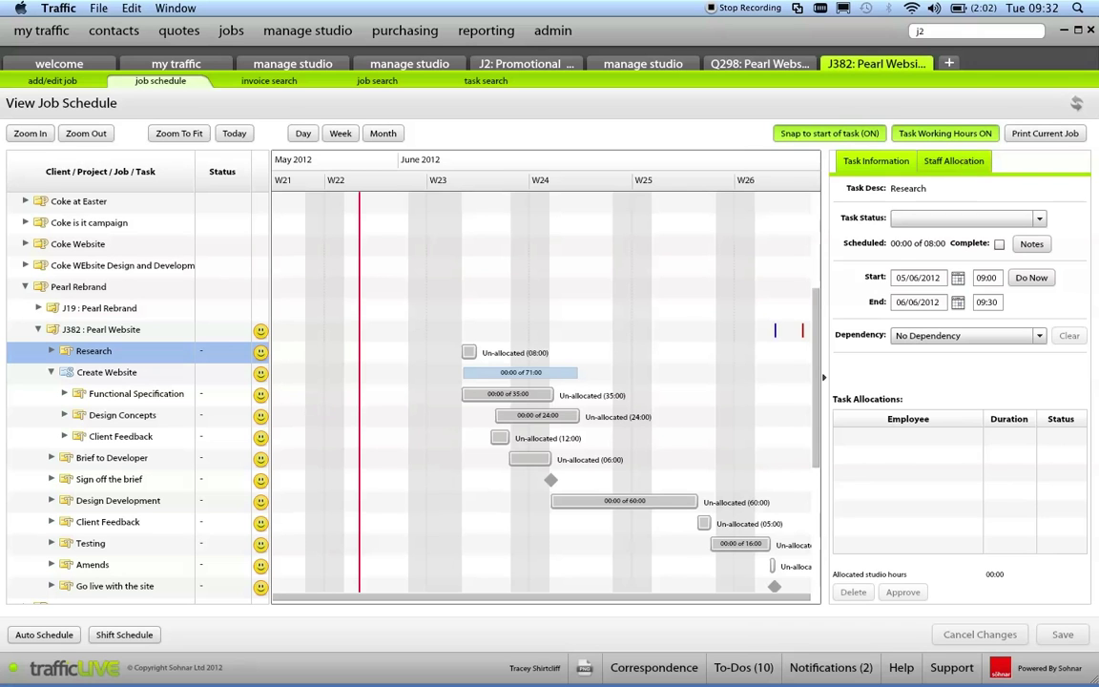
pyautogui.click(964, 164)
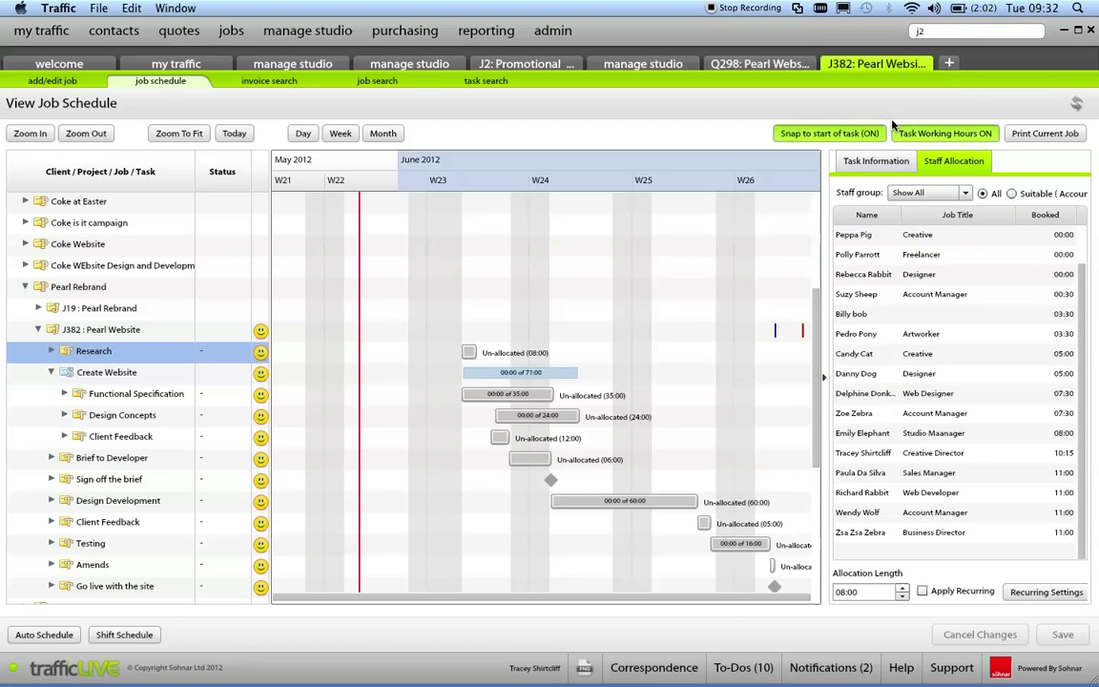
pyautogui.click(1013, 193)
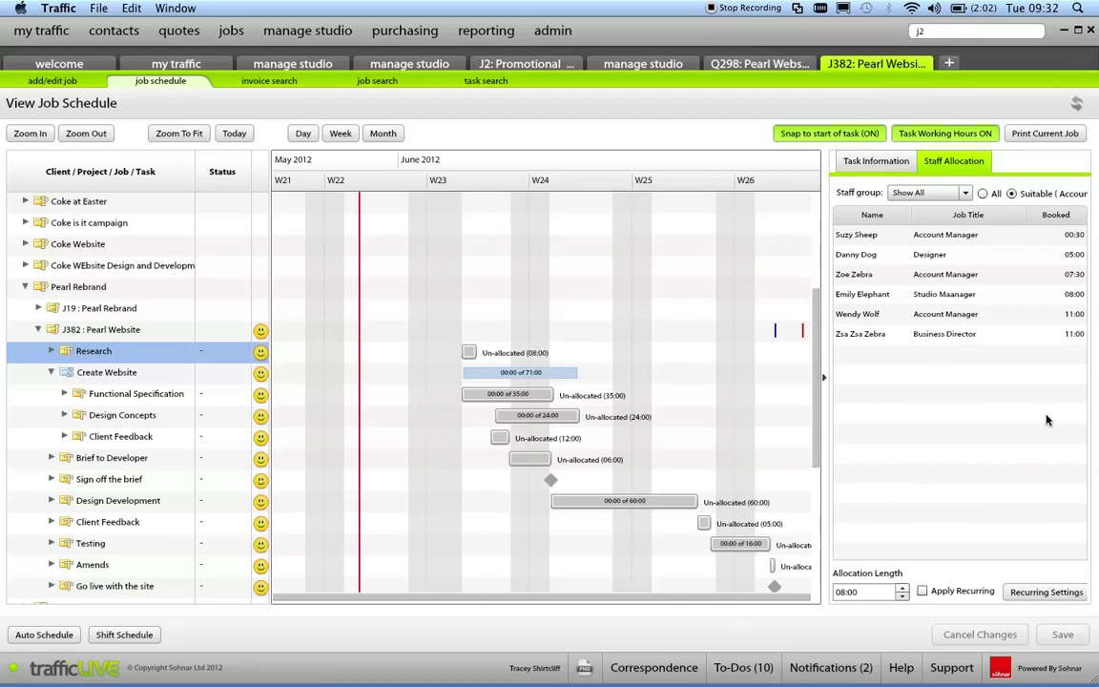
pyautogui.doubleClick(970, 241)
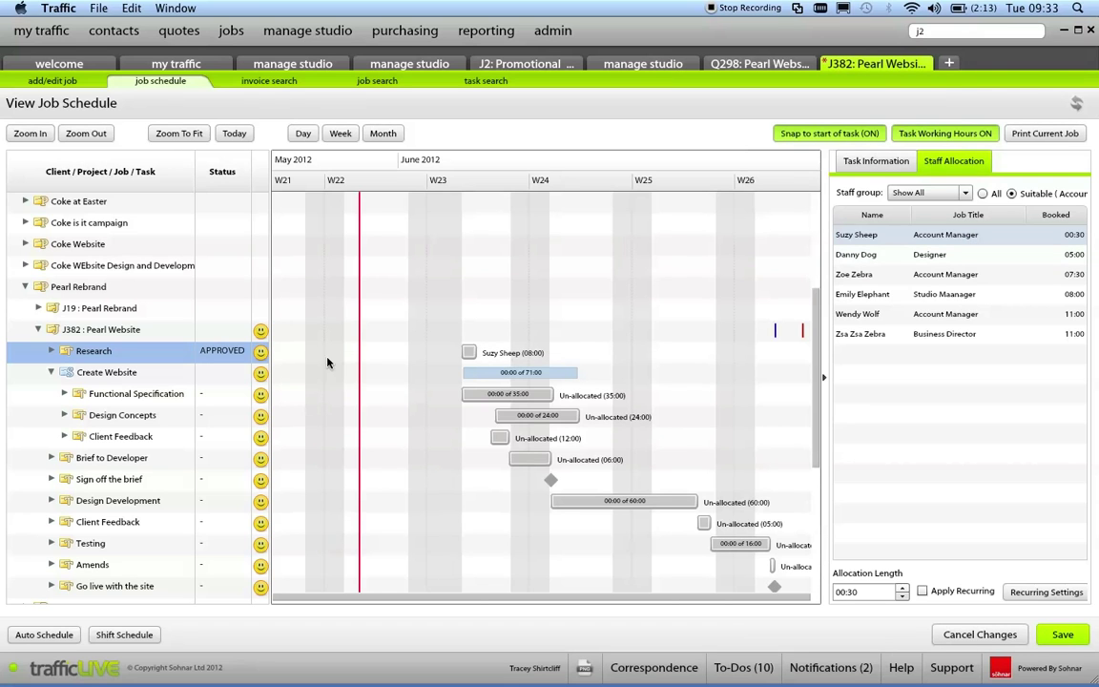
pyautogui.click(50, 351)
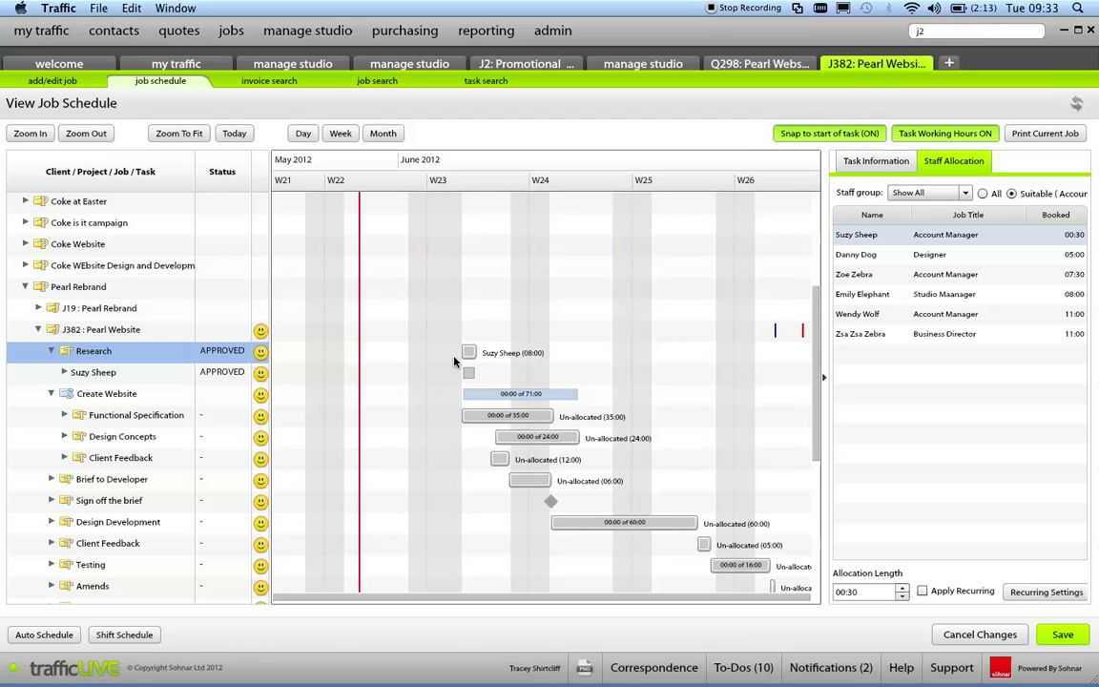
# Step: Move the Functional Specification task in the Create Website stage to start on 18/06/2012
pyautogui.moveTo(501, 417); pyautogui.dragTo(575, 418)
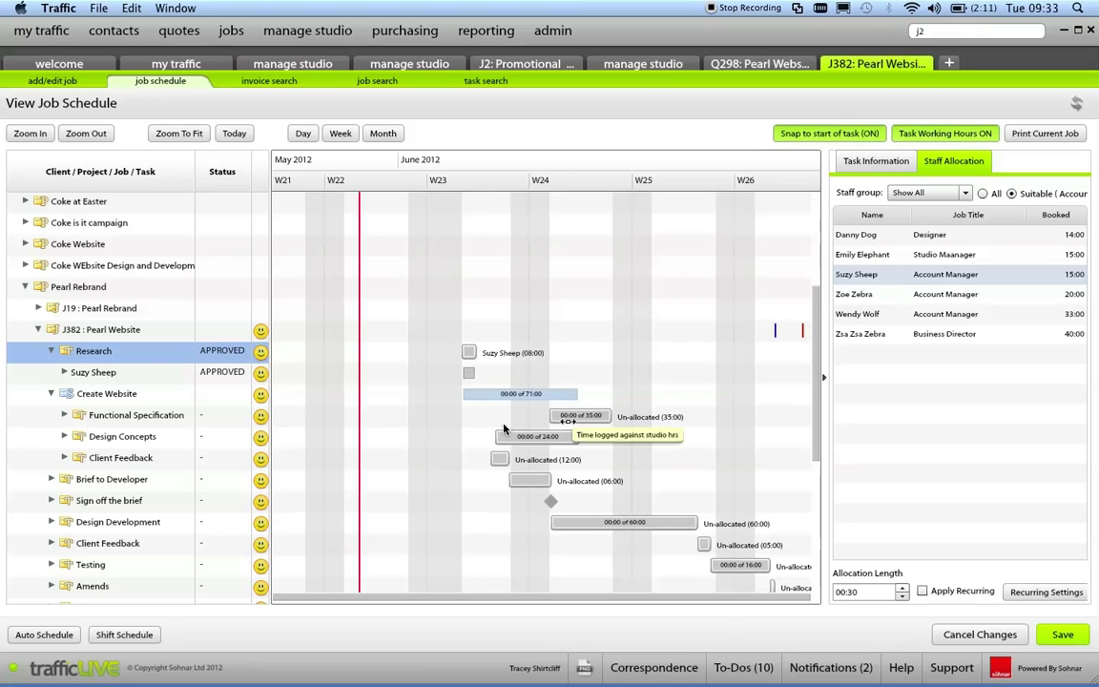
pyautogui.click(172, 416)
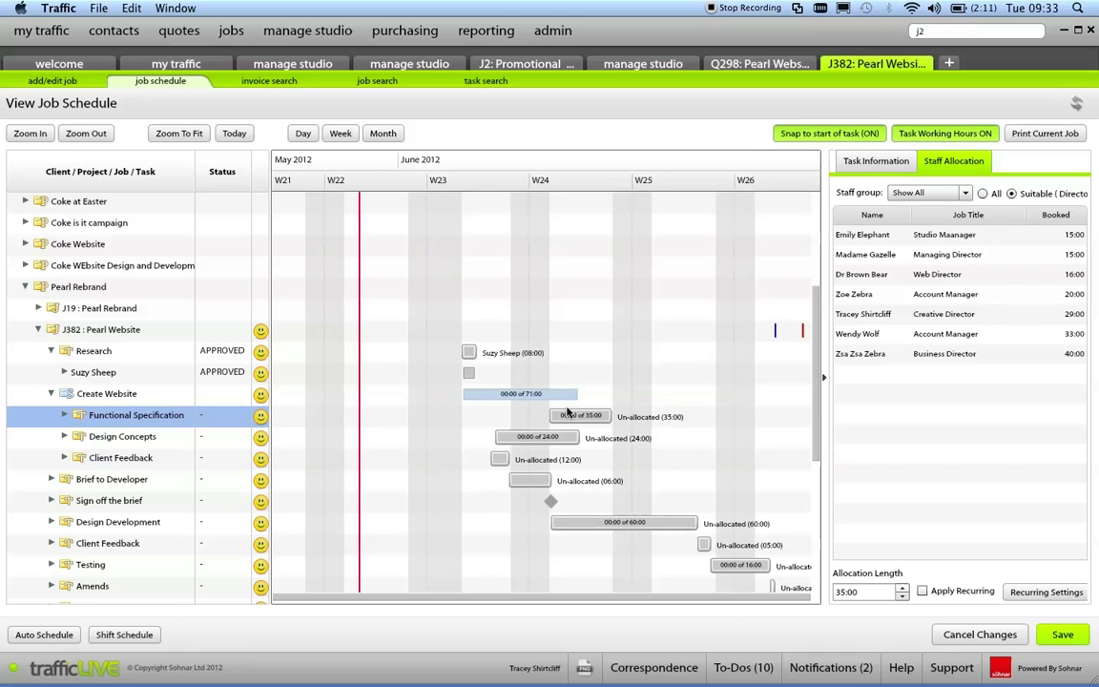
pyautogui.moveTo(577, 415); pyautogui.dragTo(665, 435)
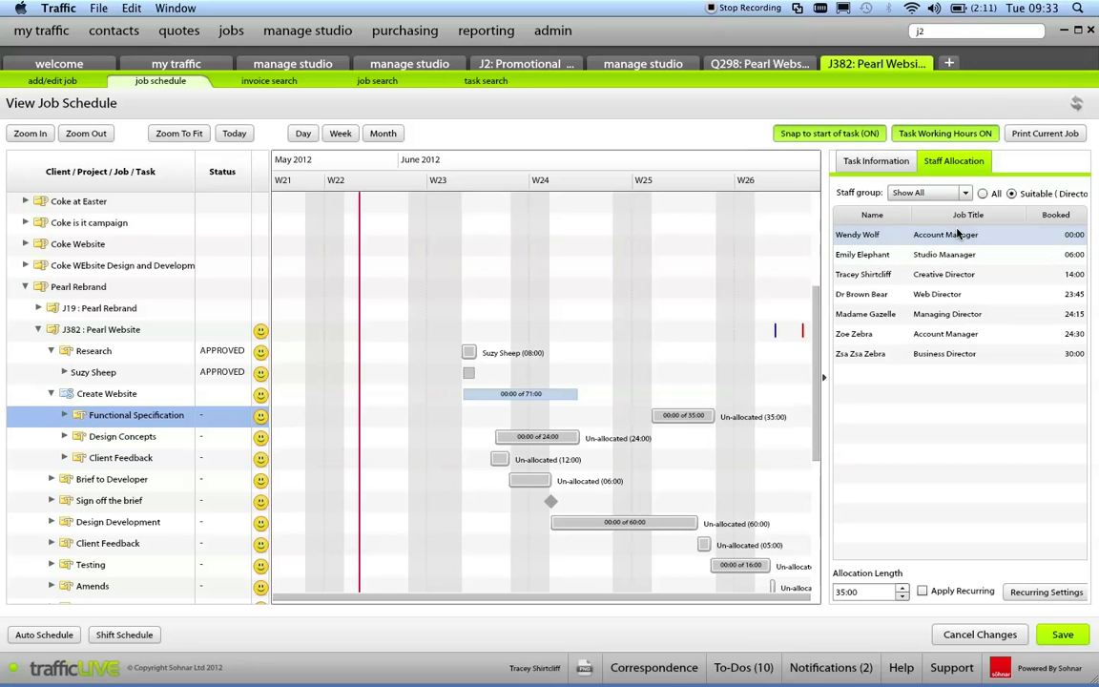
# Step: Allocate 20 hours of Functional Specification to the least-booked account manager and the remaining 15 hours to the studio manager, and expand the task
pyautogui.click(878, 593)
pyautogui.moveTo(878, 592); pyautogui.dragTo(836, 579)
pyautogui.write('20')
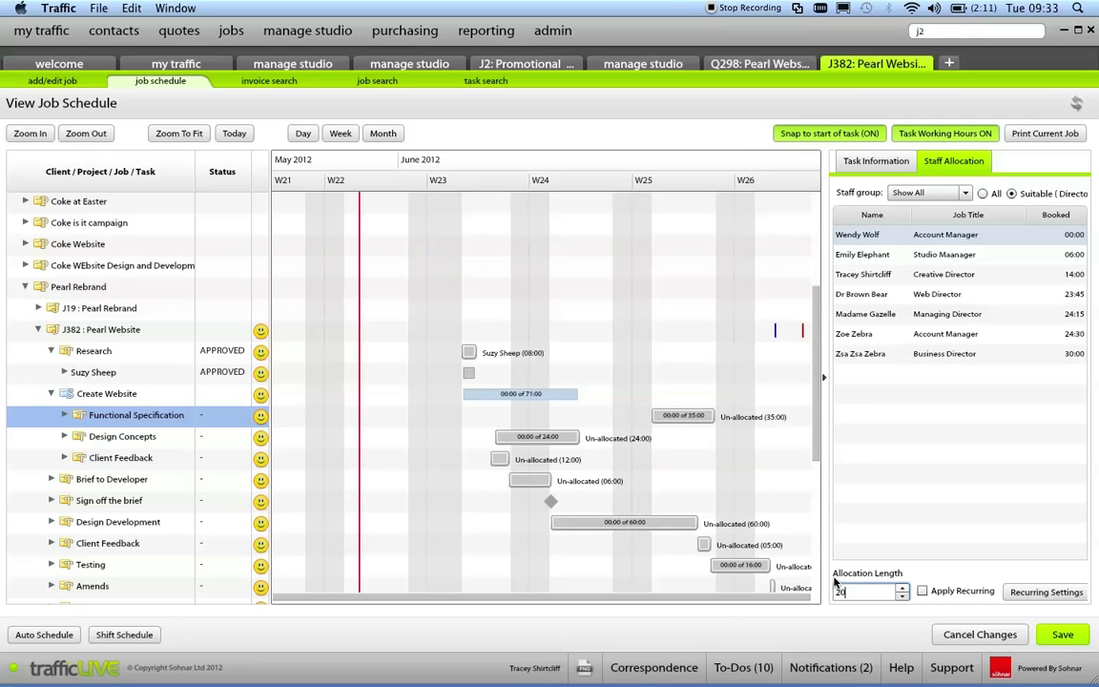
pyautogui.click(887, 234)
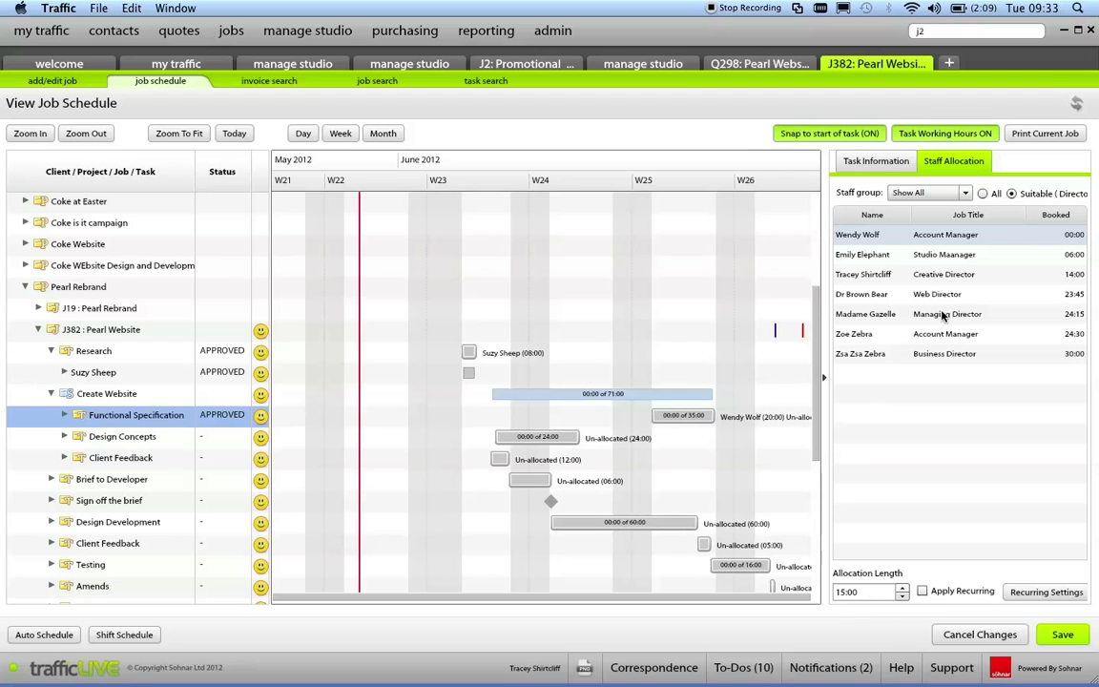
pyautogui.click(855, 252)
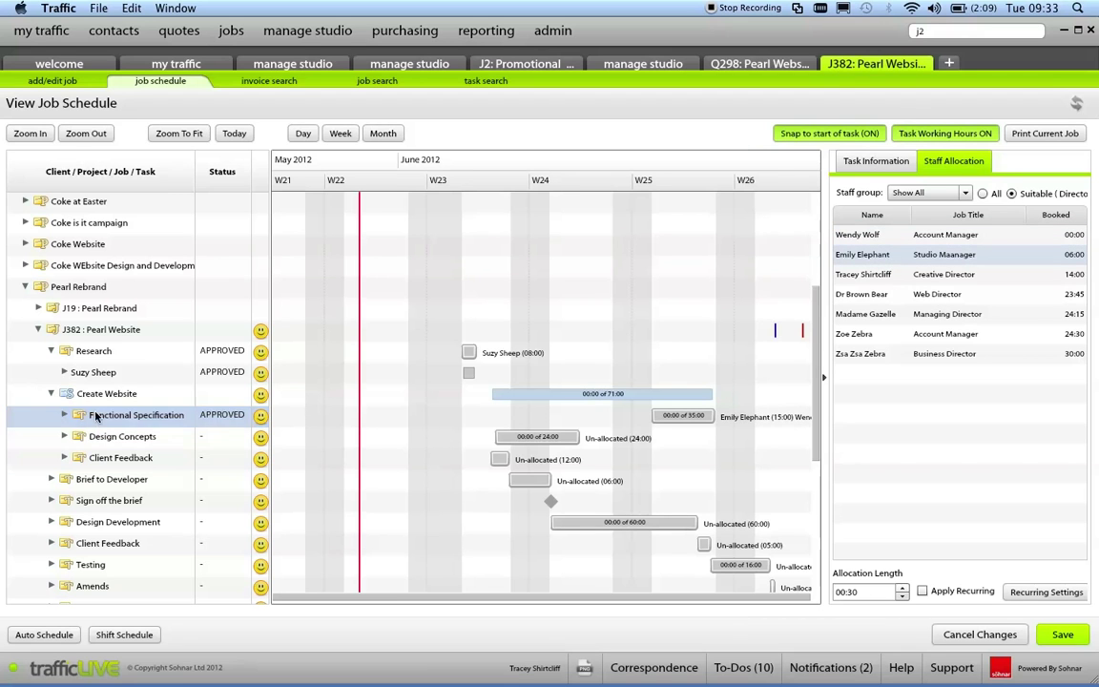
pyautogui.click(64, 415)
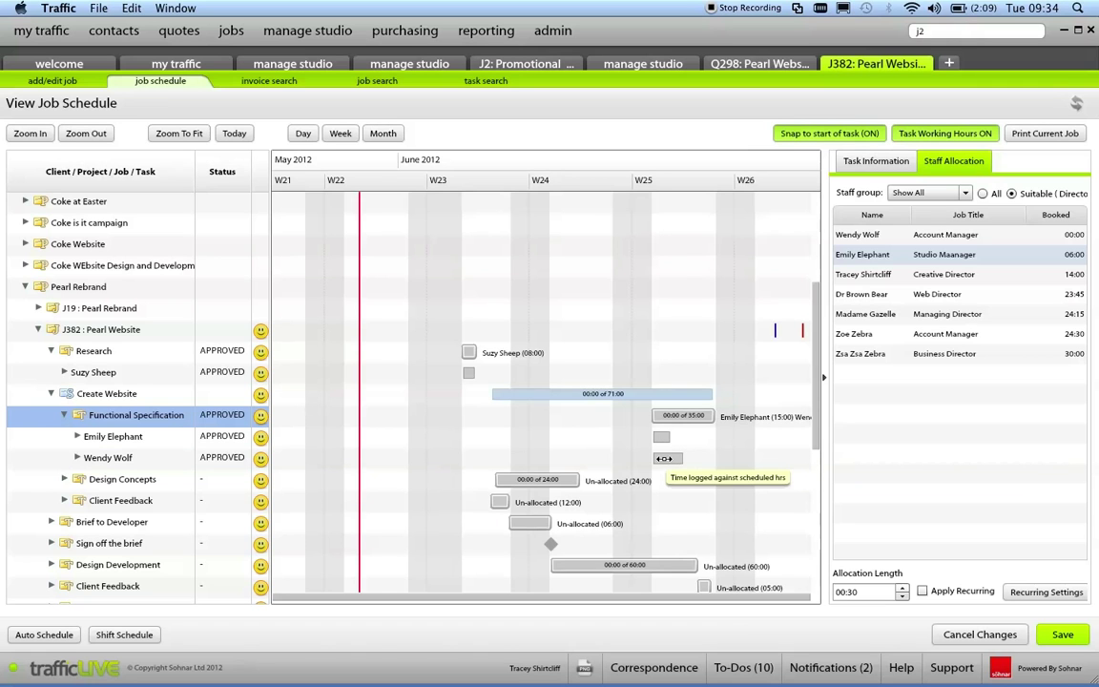
# Step: Move the studio manager's allocation after the account manager's, extend Functional Specification to end on 29/06/2012, and save
pyautogui.moveTo(663, 436); pyautogui.dragTo(697, 437)
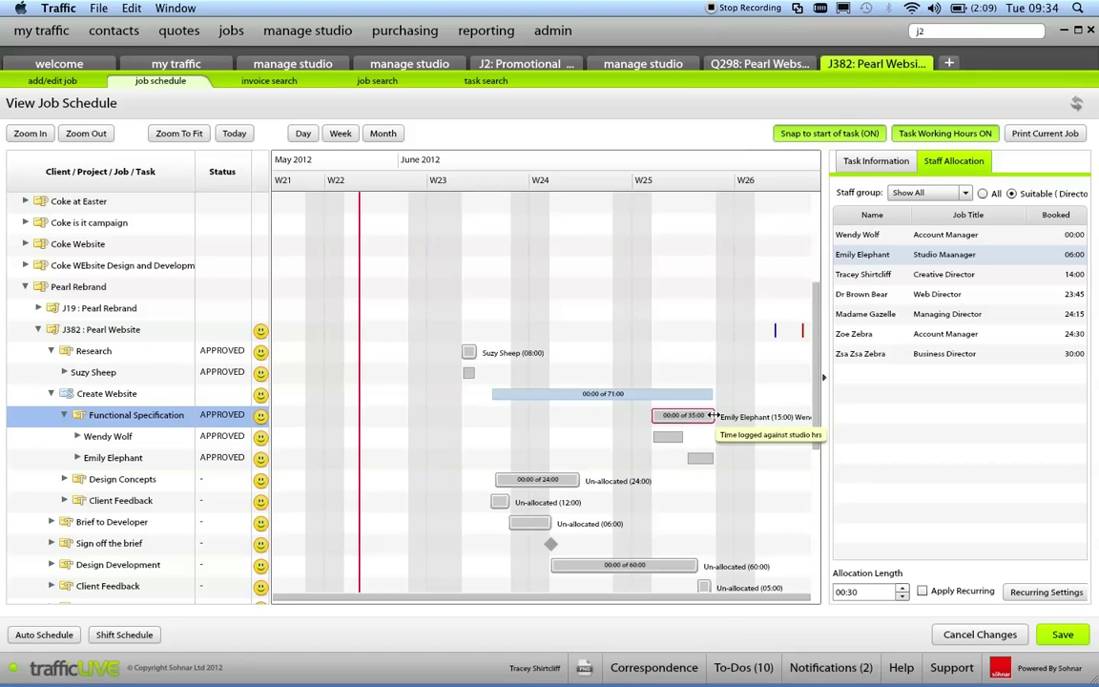
pyautogui.moveTo(713, 416); pyautogui.dragTo(765, 429)
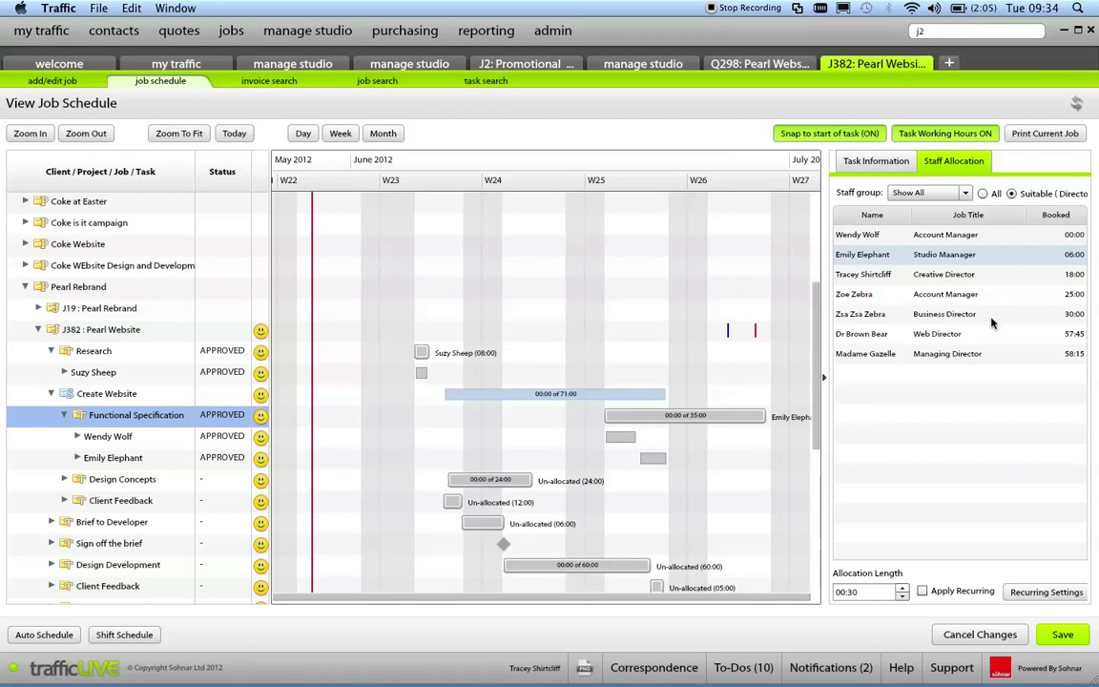
pyautogui.click(1063, 635)
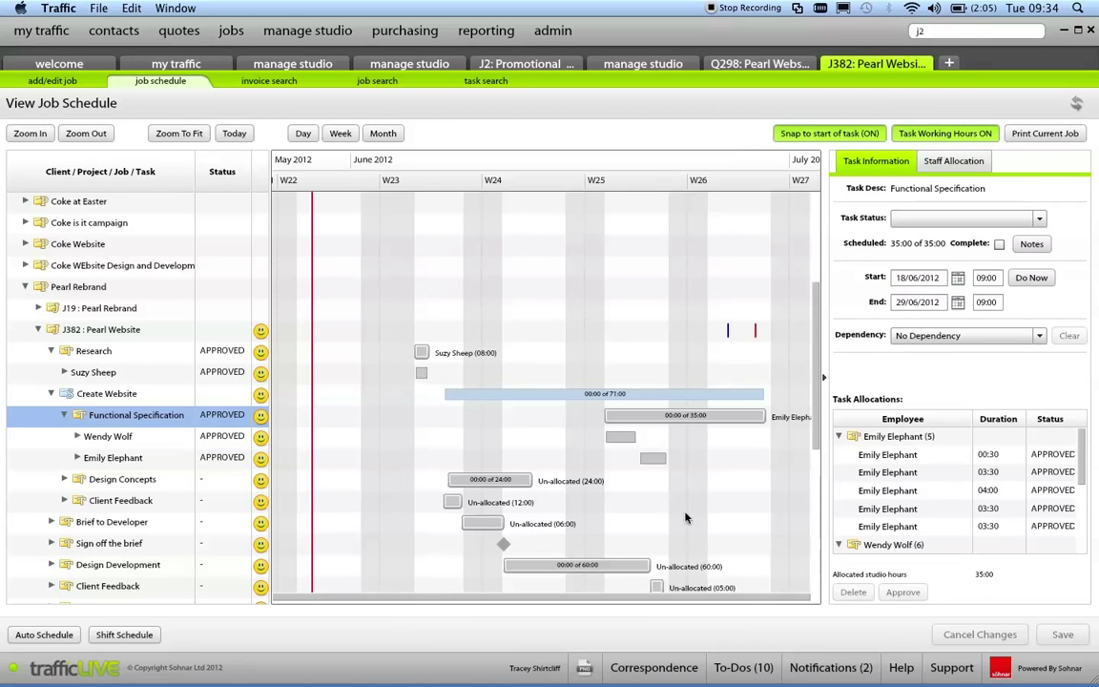
# Step: Un-approve both employees' allocations on the Functional Specification task and save the schedule
pyautogui.click(894, 436)
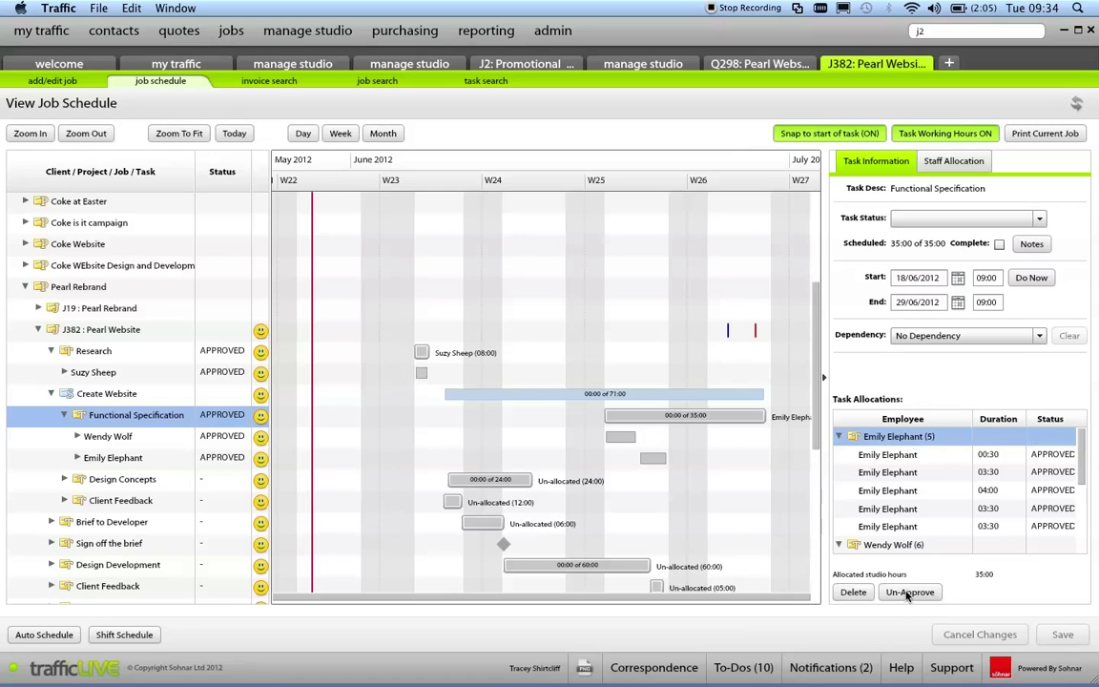
pyautogui.click(908, 593)
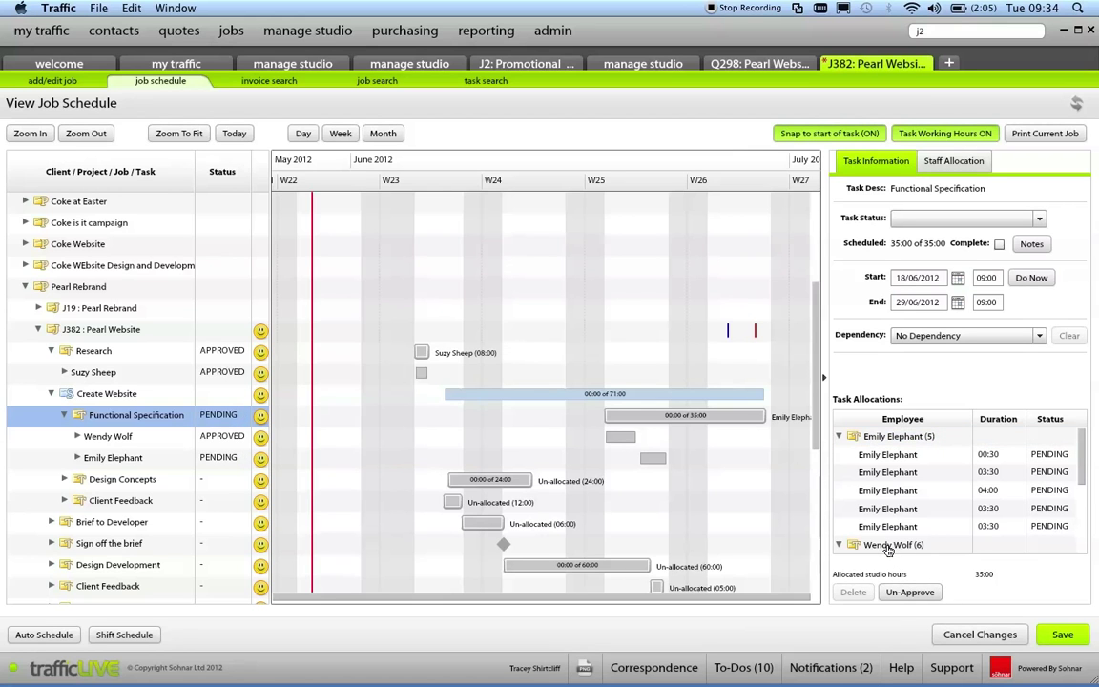
pyautogui.click(887, 547)
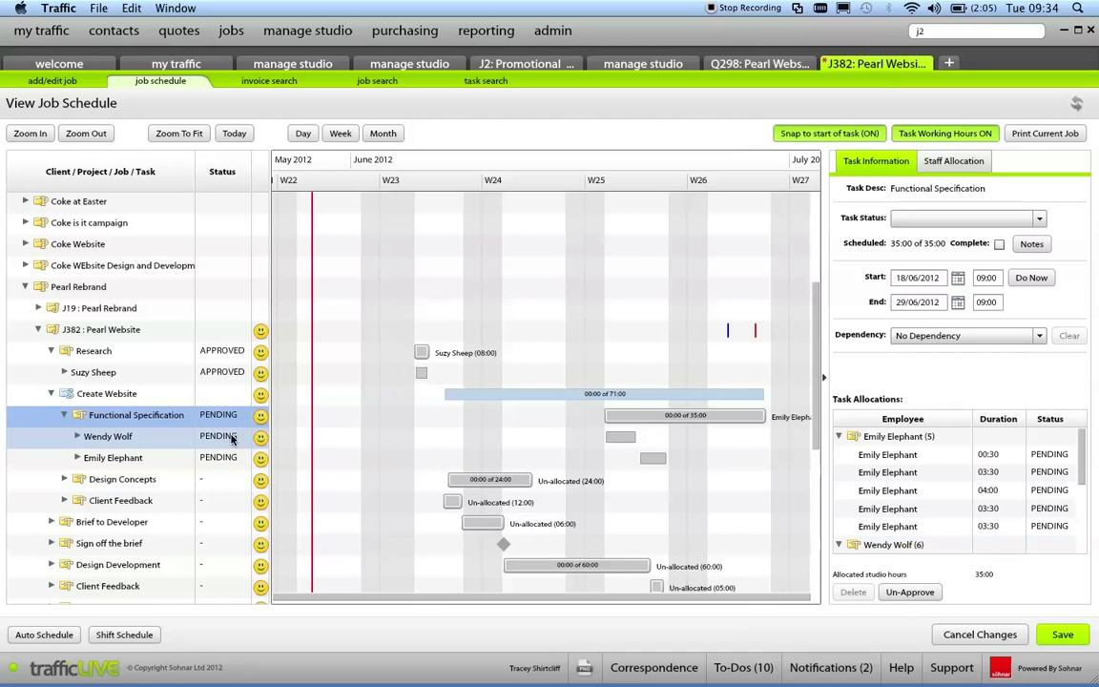
pyautogui.click(1062, 634)
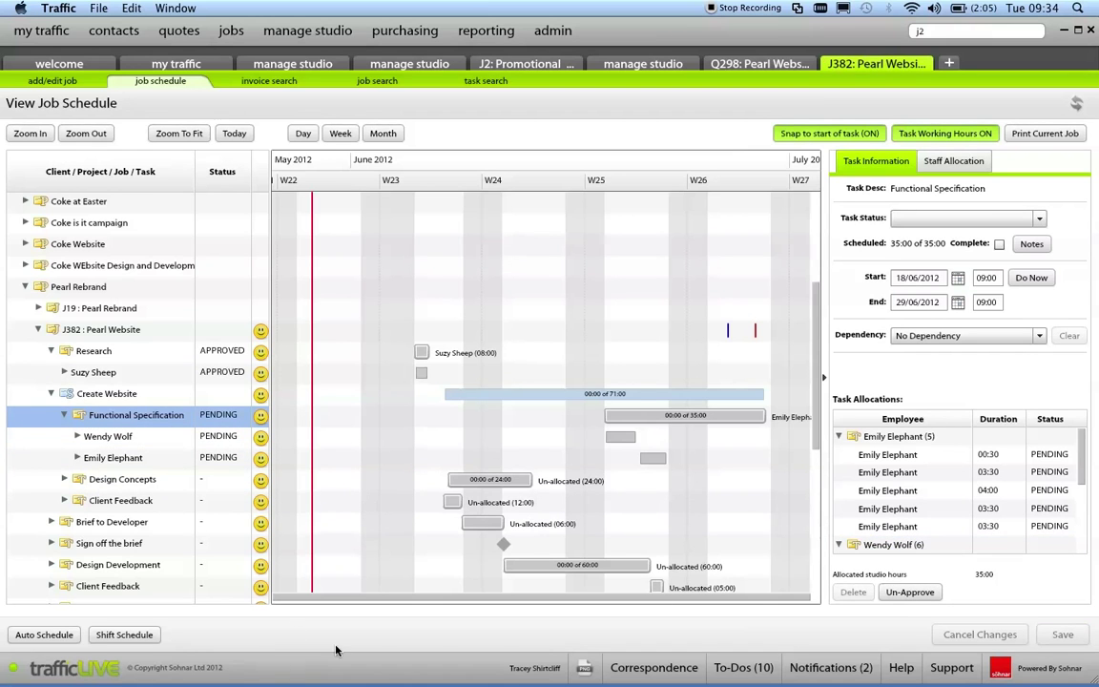
# Step: Examine the account manager's individual dated time slots under Functional Specification, and collapse them again
pyautogui.click(77, 438)
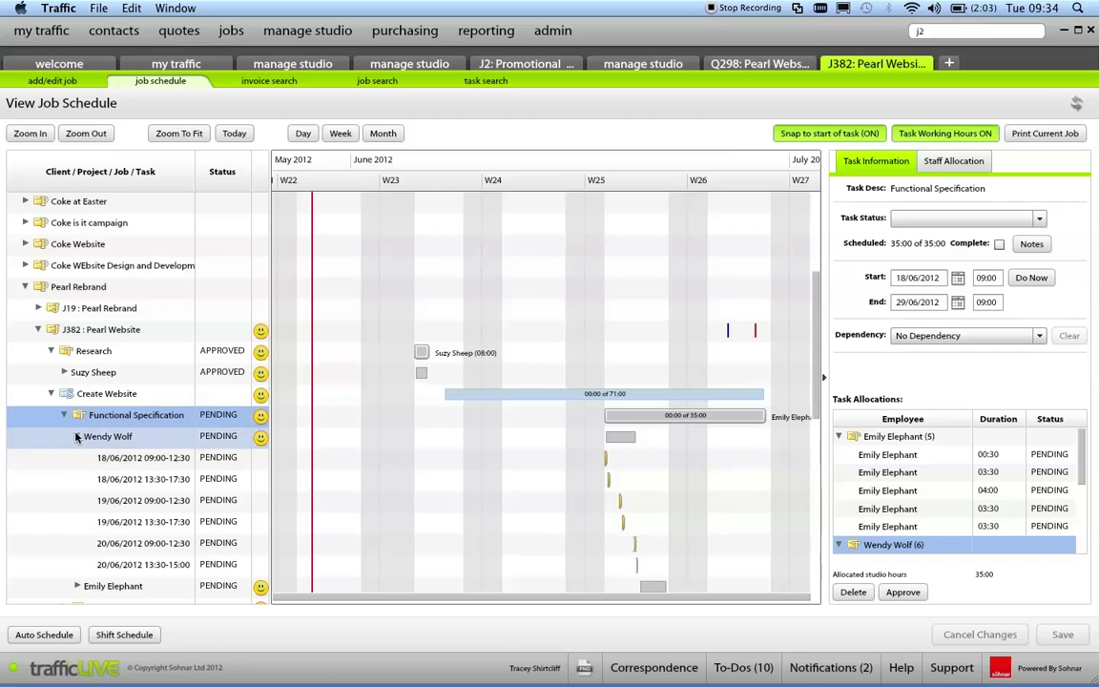
pyautogui.click(76, 436)
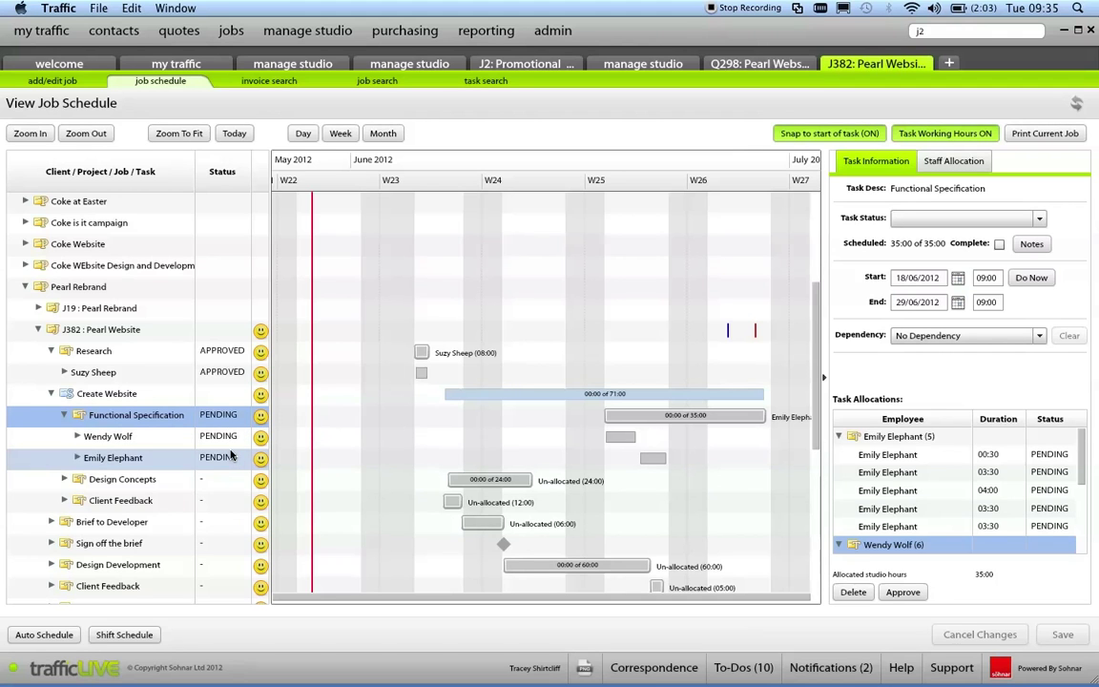
pyautogui.click(76, 436)
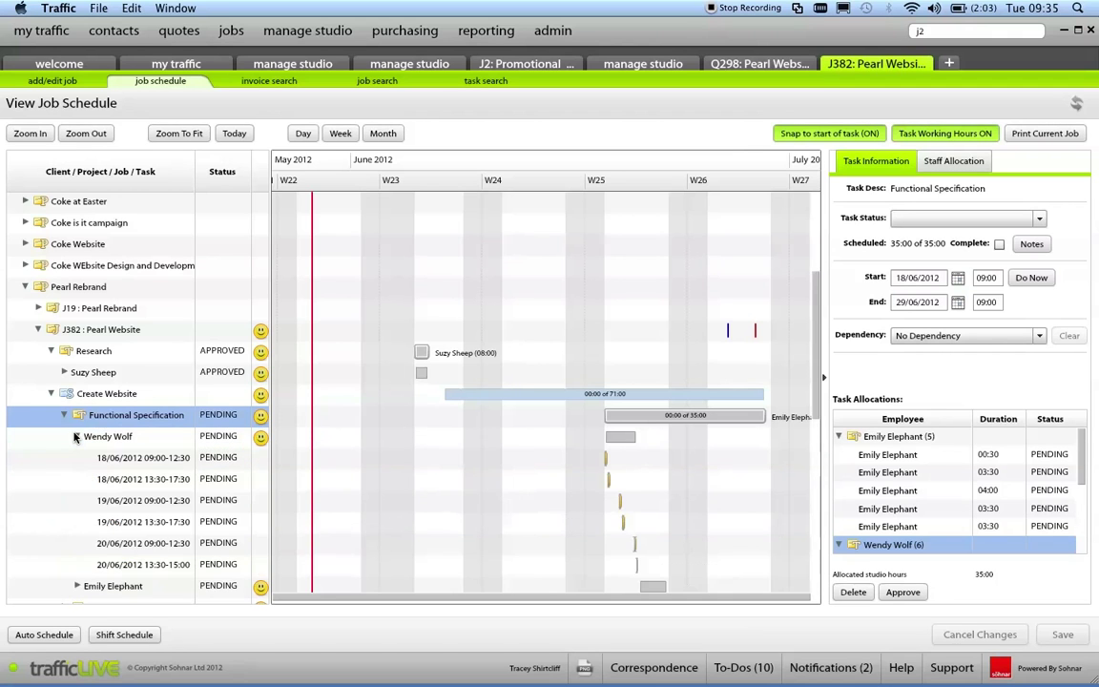
pyautogui.click(75, 436)
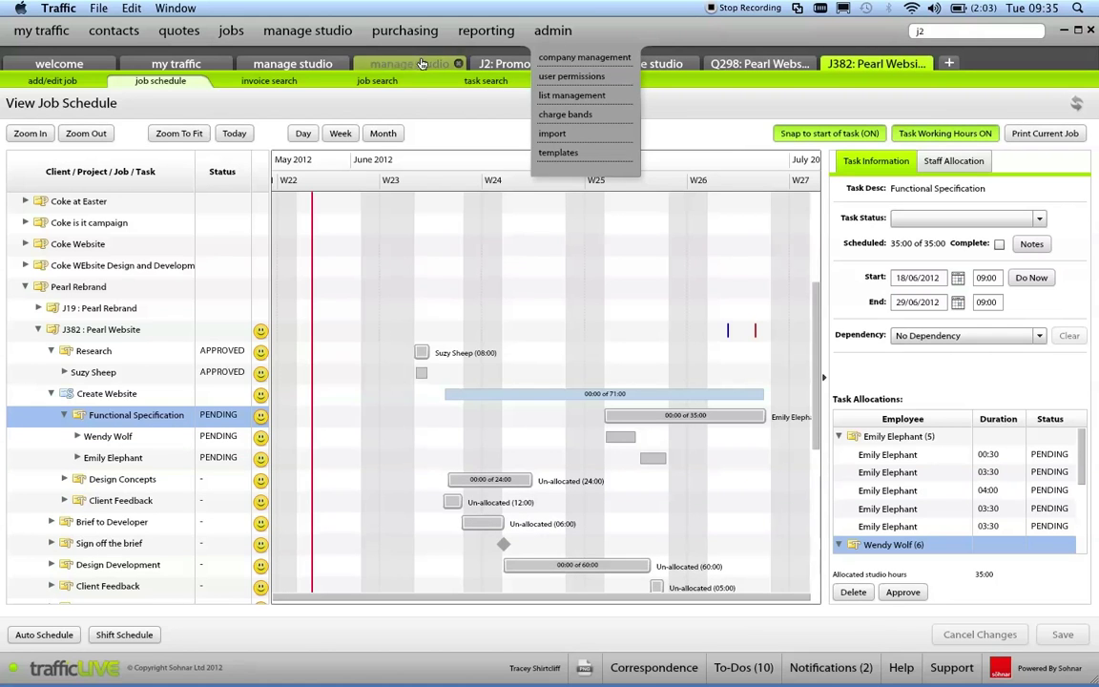
# Step: Open the studio's staff scheduler, expand the full staff tree, and display the schedules of the allocated account manager and a creative together
pyautogui.click(315, 67)
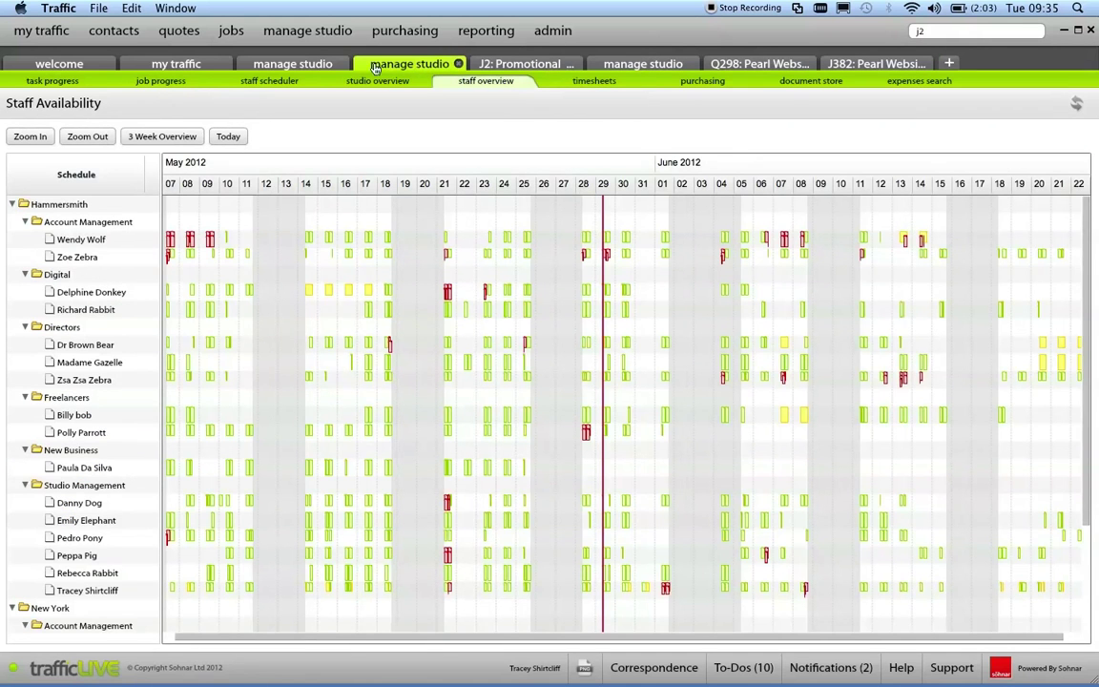
pyautogui.click(320, 68)
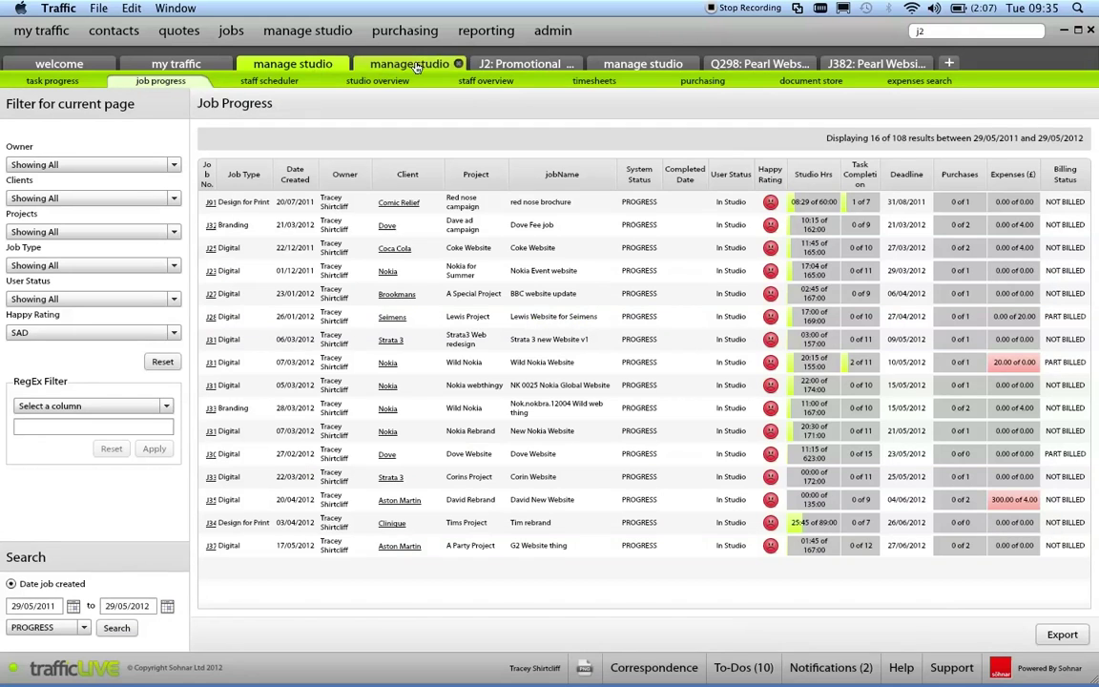
pyautogui.click(632, 69)
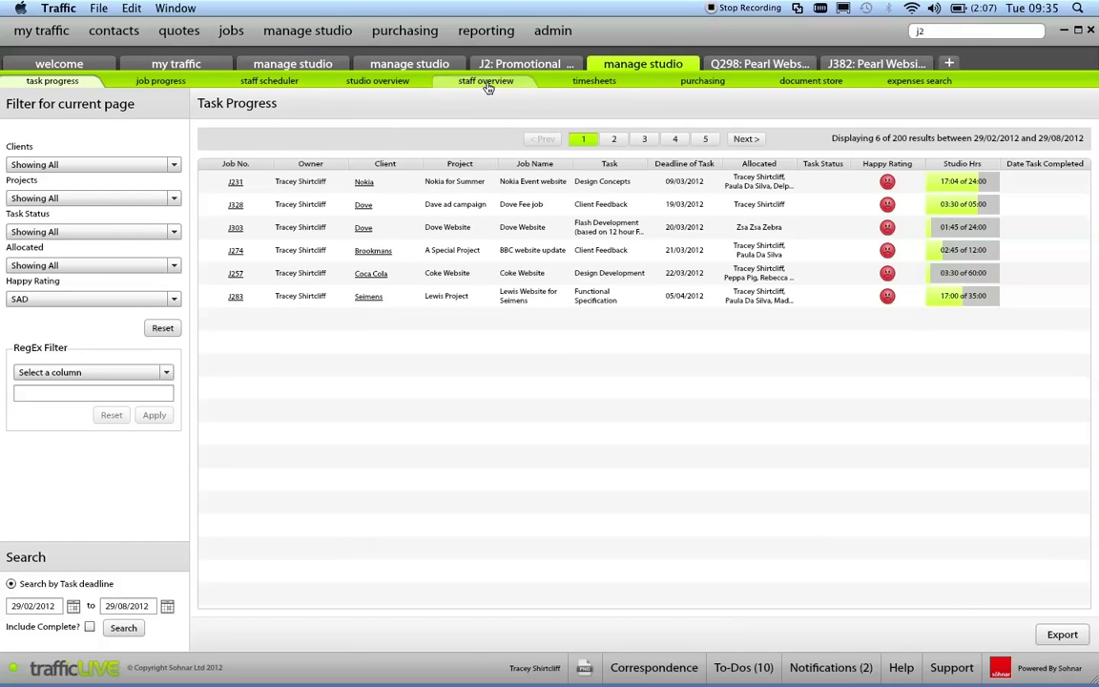
pyautogui.click(274, 83)
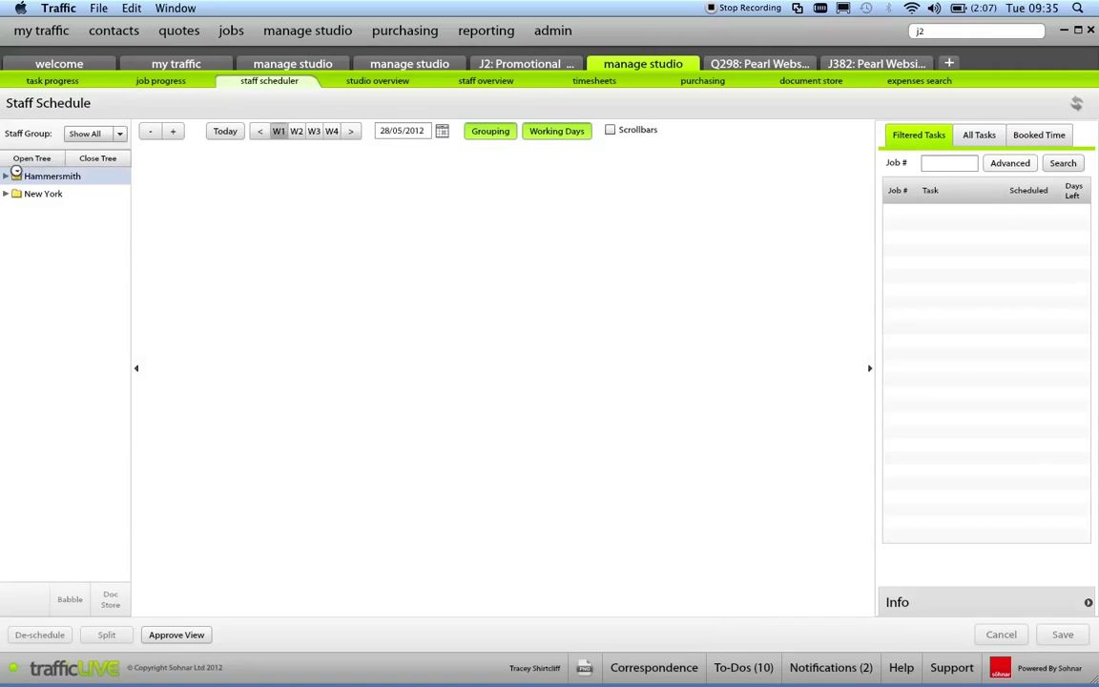
pyautogui.click(34, 158)
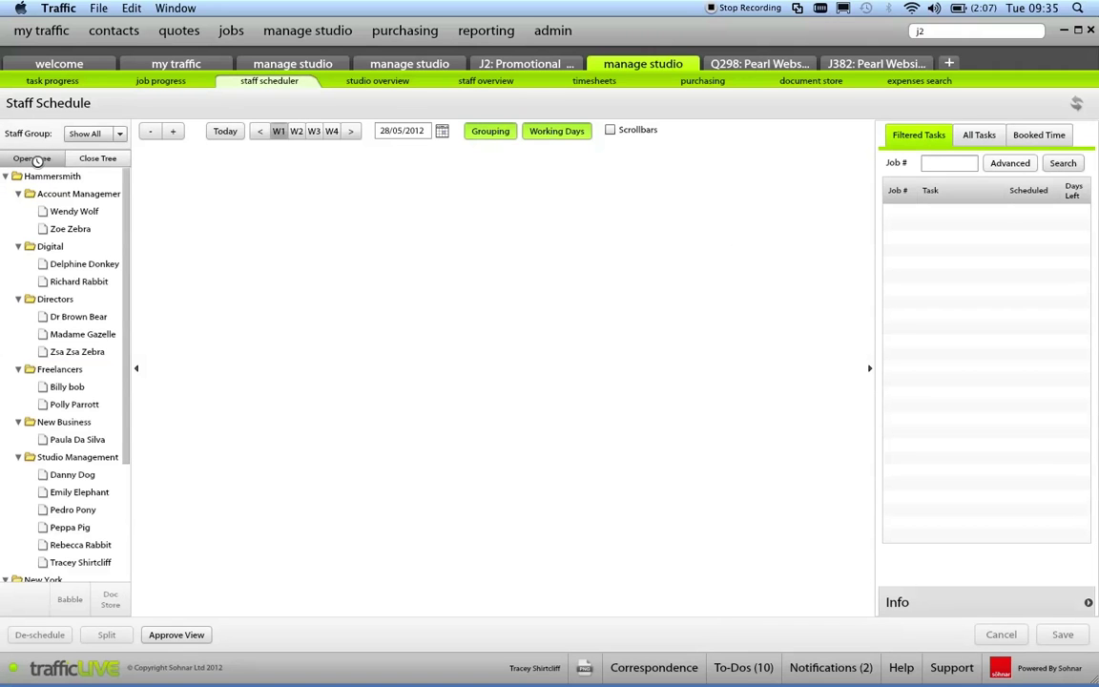
pyautogui.click(69, 213)
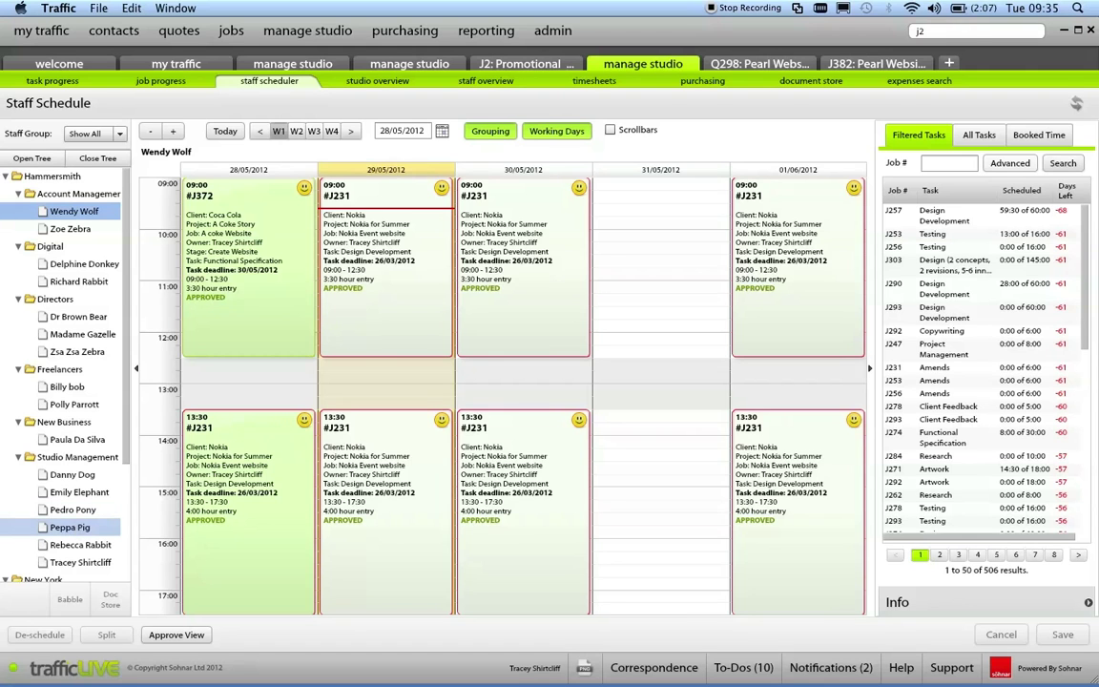
pyautogui.click(74, 528)
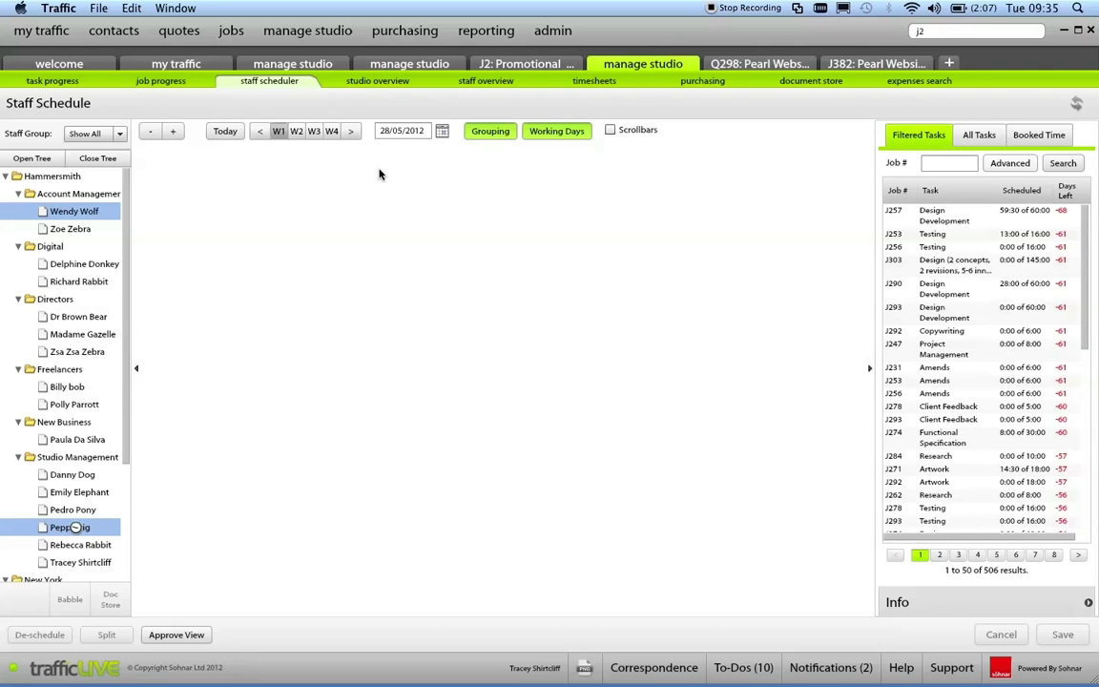
# Step: Show both employees' schedules for the week starting 18/06/2012, where the Pearl Website bookings fall
pyautogui.click(442, 131)
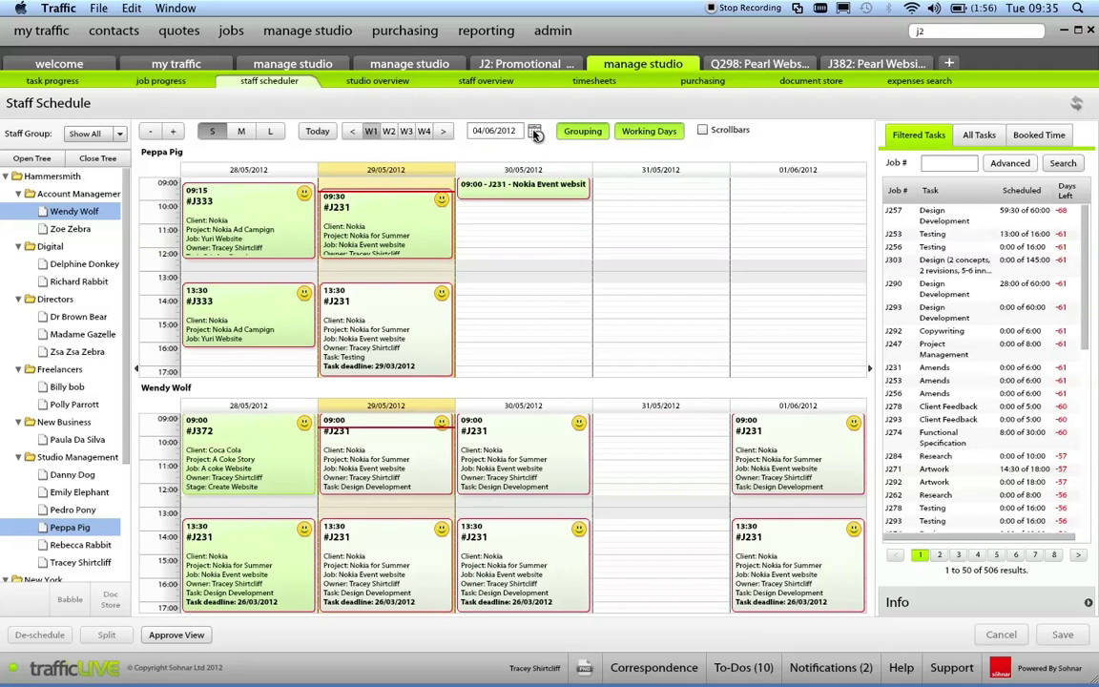
pyautogui.click(536, 135)
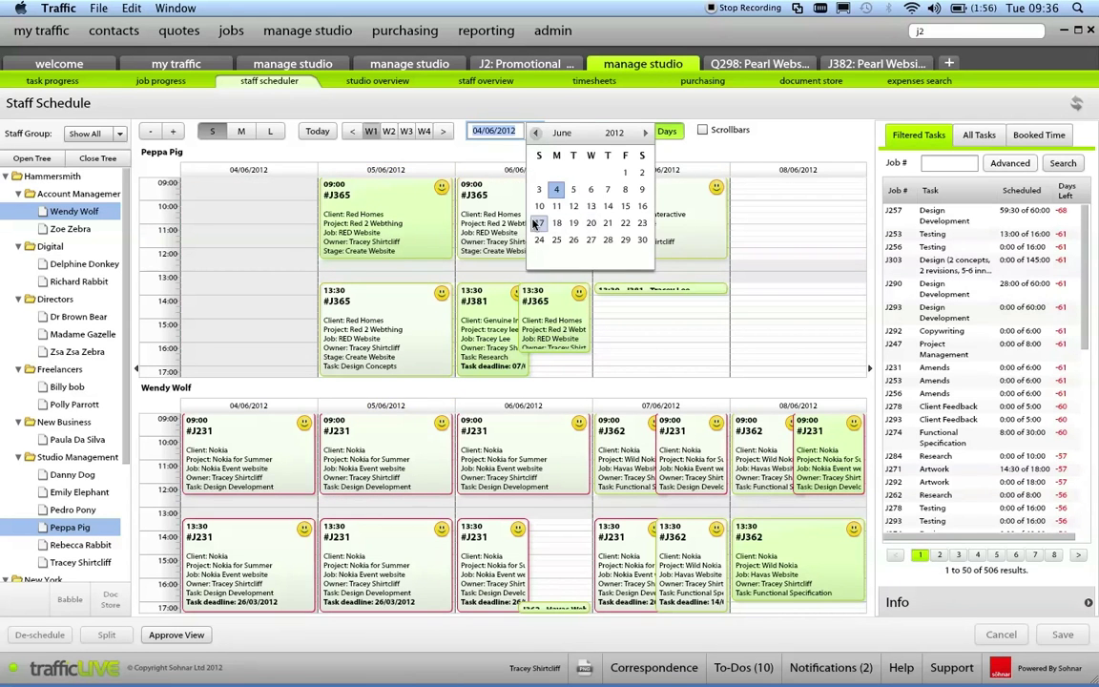
pyautogui.click(539, 223)
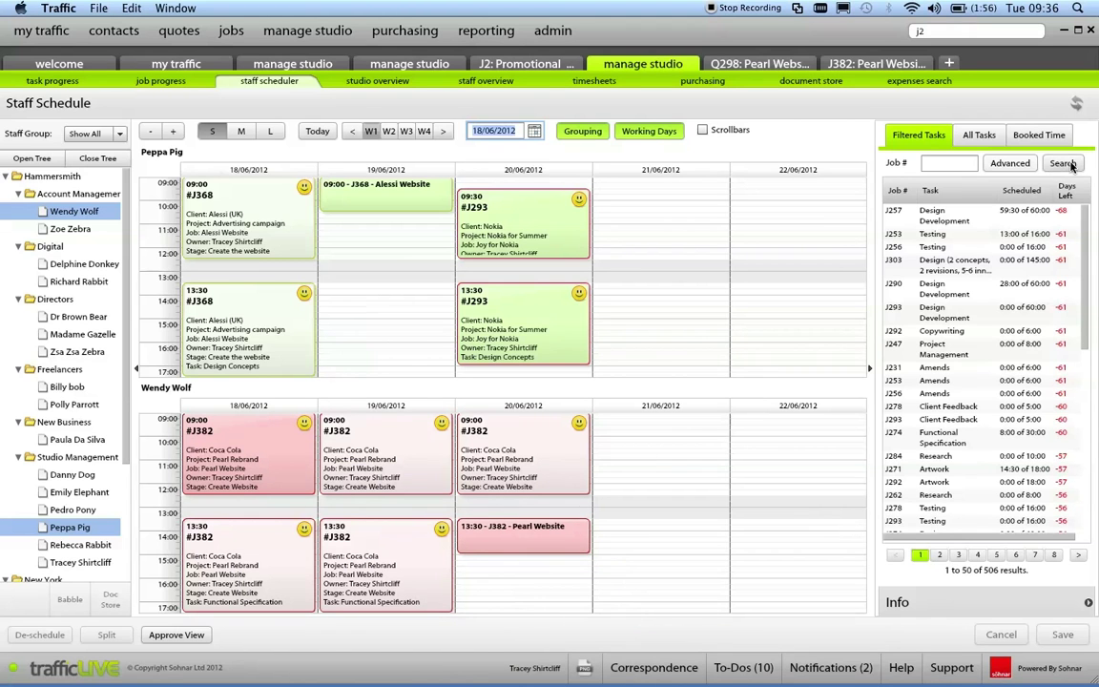
# Step: Filter the scheduler's task list with the advanced search to show only Pending Allocation tasks
pyautogui.click(1013, 164)
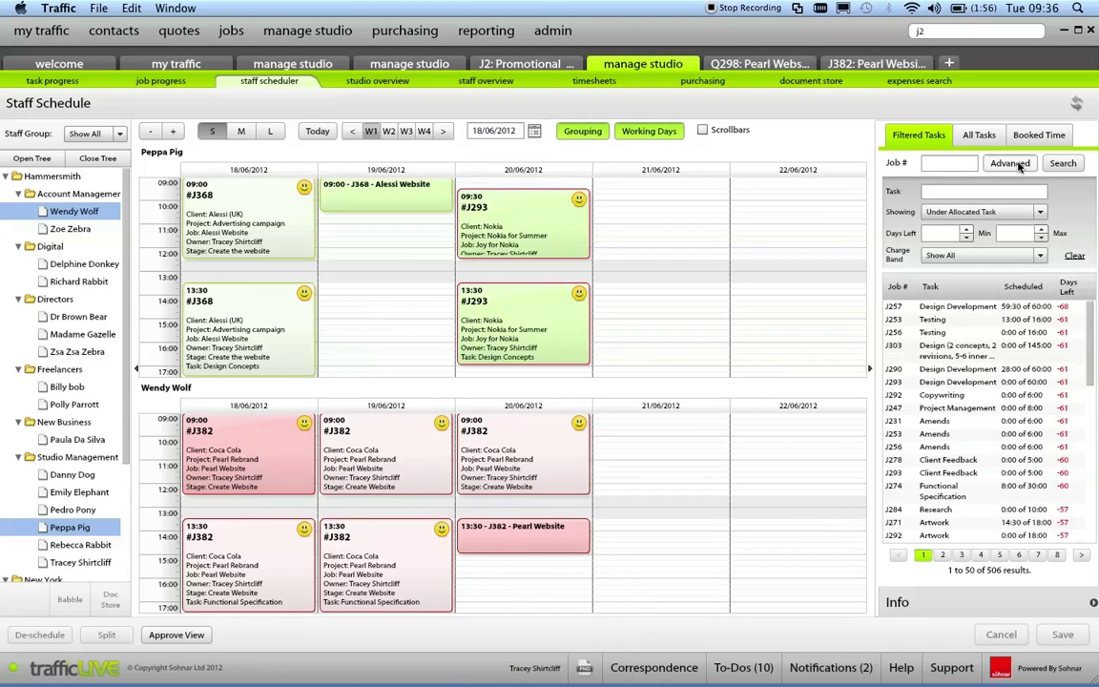
pyautogui.click(1041, 214)
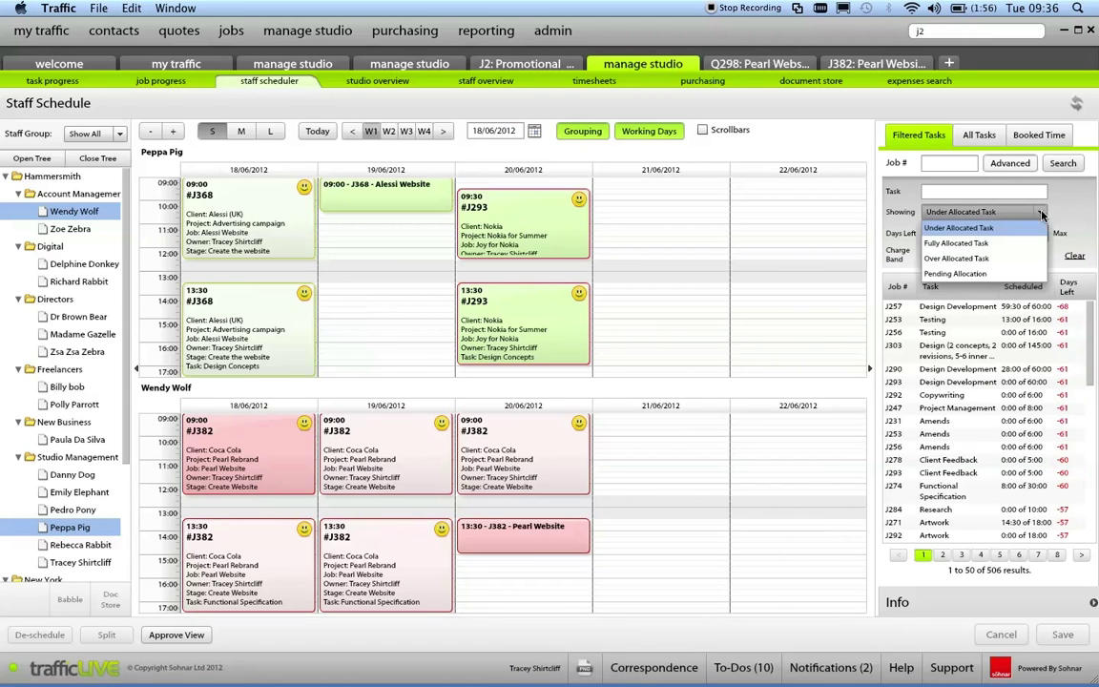
pyautogui.click(993, 275)
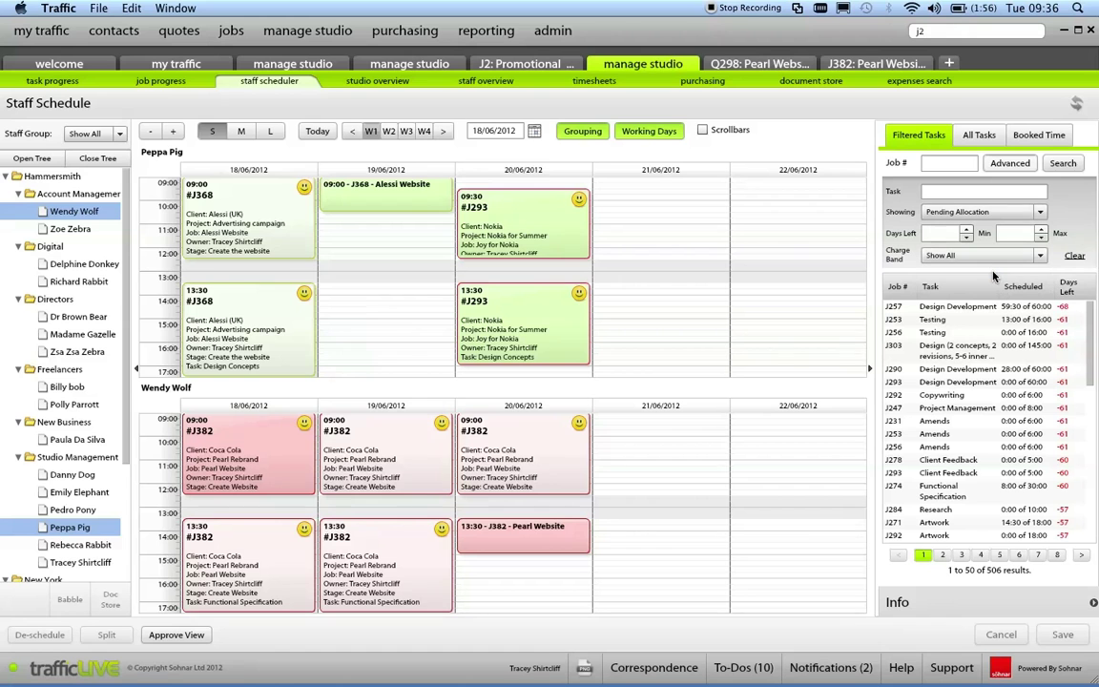
pyautogui.click(1060, 162)
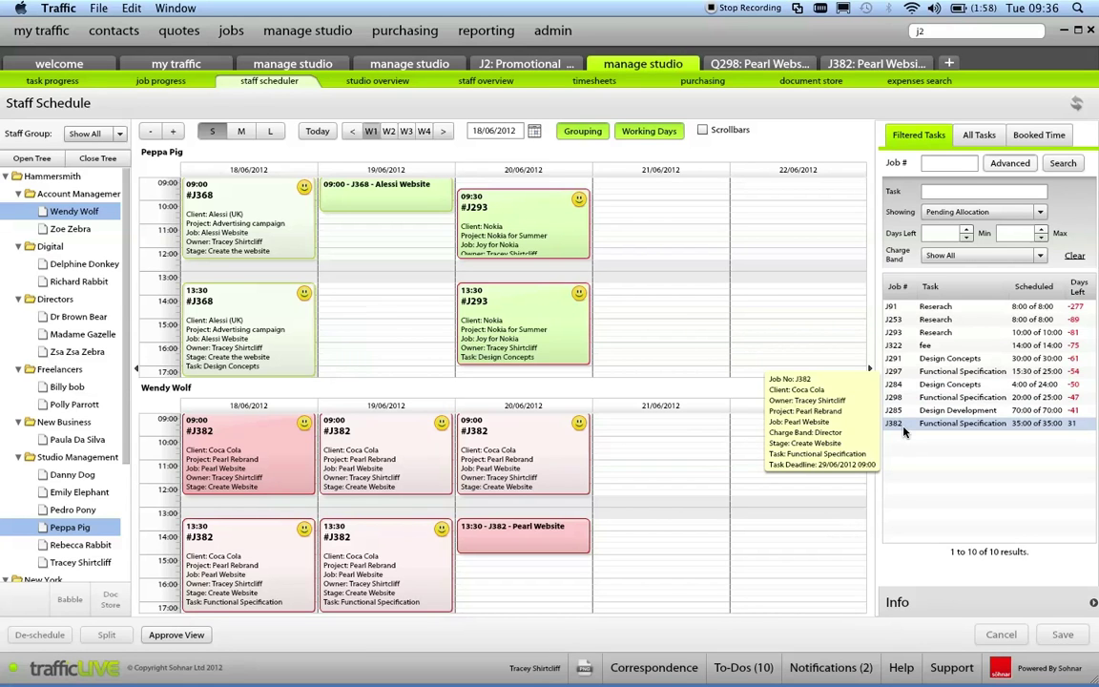
# Step: Approve the studio manager's pending 03:30 and 04:00 allocations on job J382's Functional Specification task, and save the schedule
pyautogui.click(269, 444)
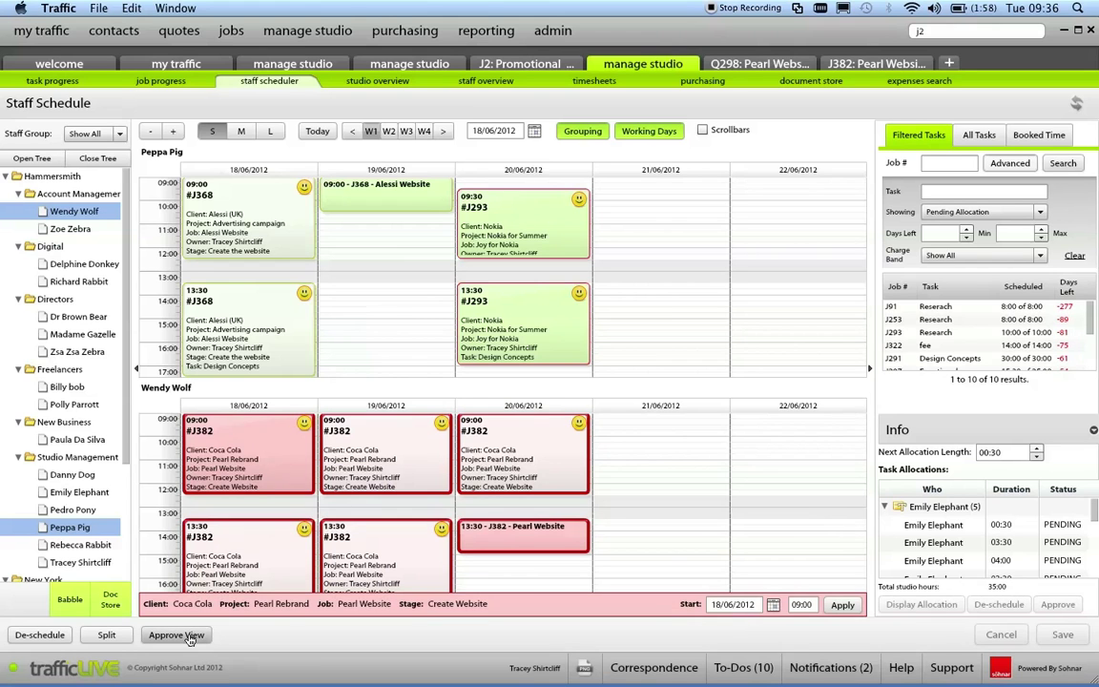
pyautogui.click(944, 544)
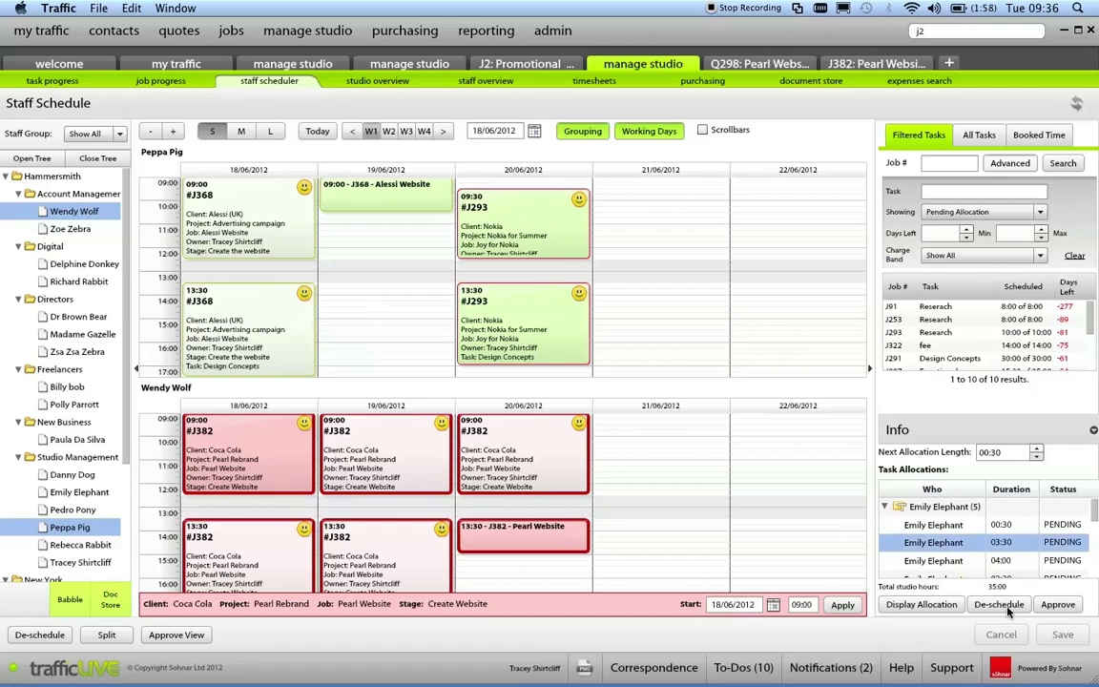
pyautogui.click(1059, 605)
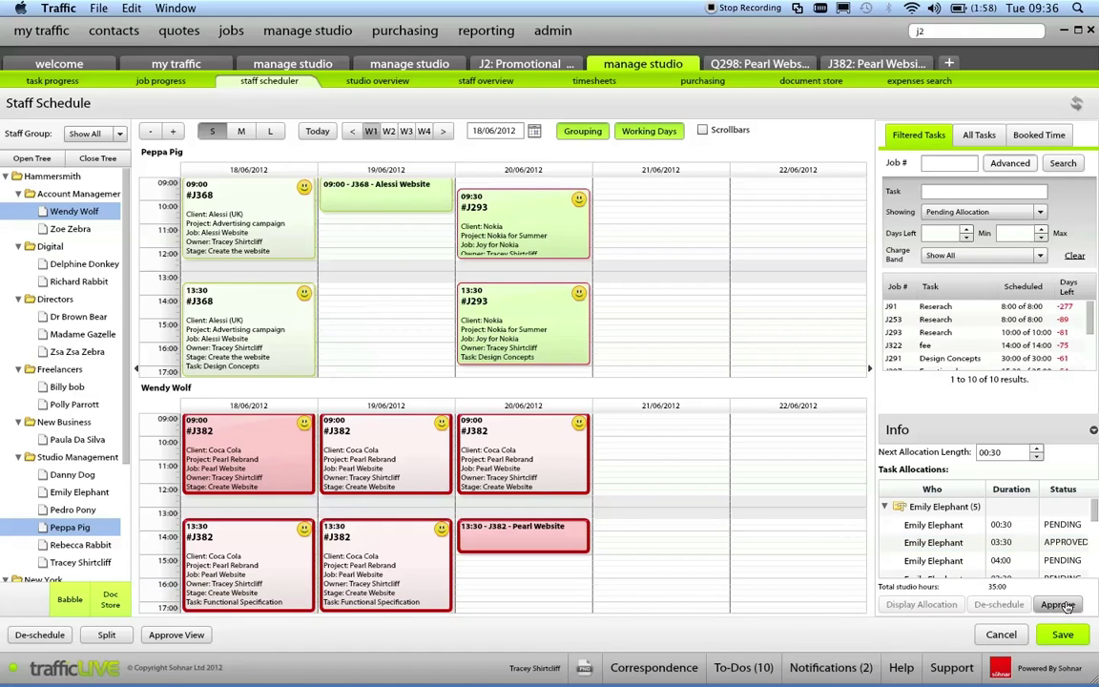
pyautogui.click(953, 542)
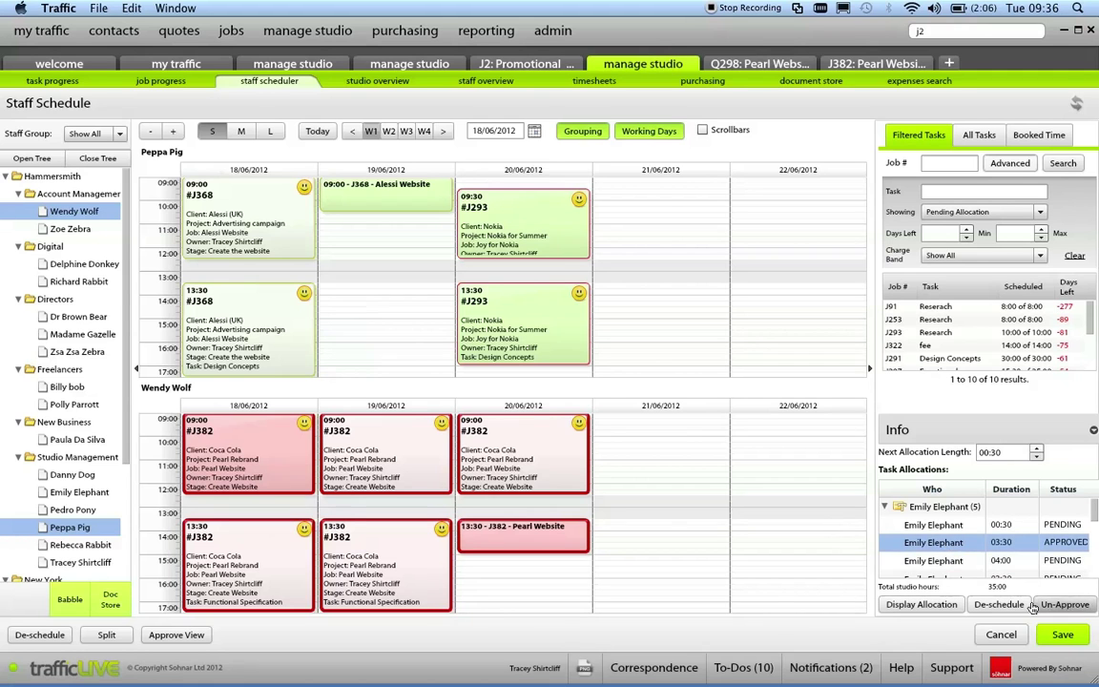
pyautogui.click(959, 560)
pyautogui.click(1059, 605)
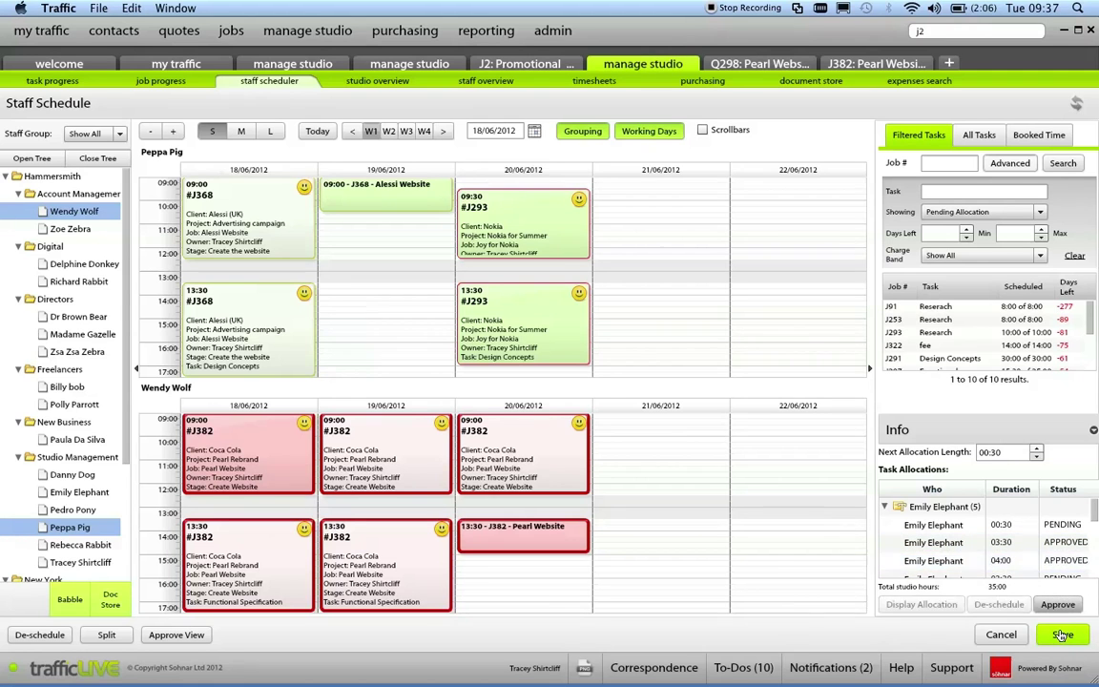
pyautogui.click(1062, 634)
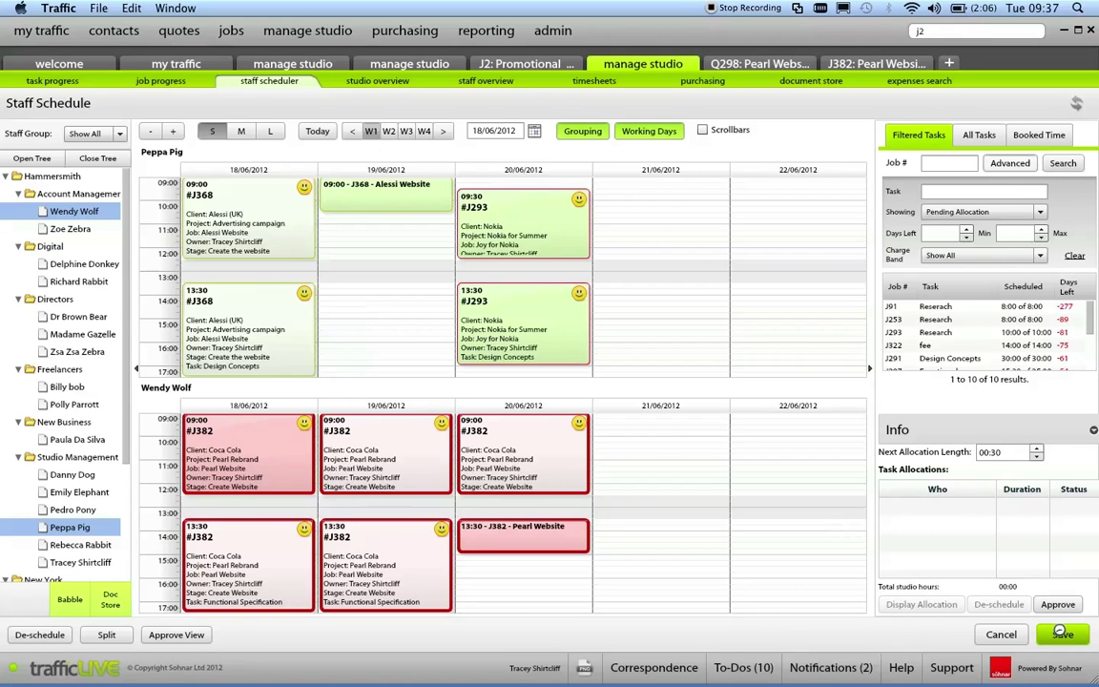